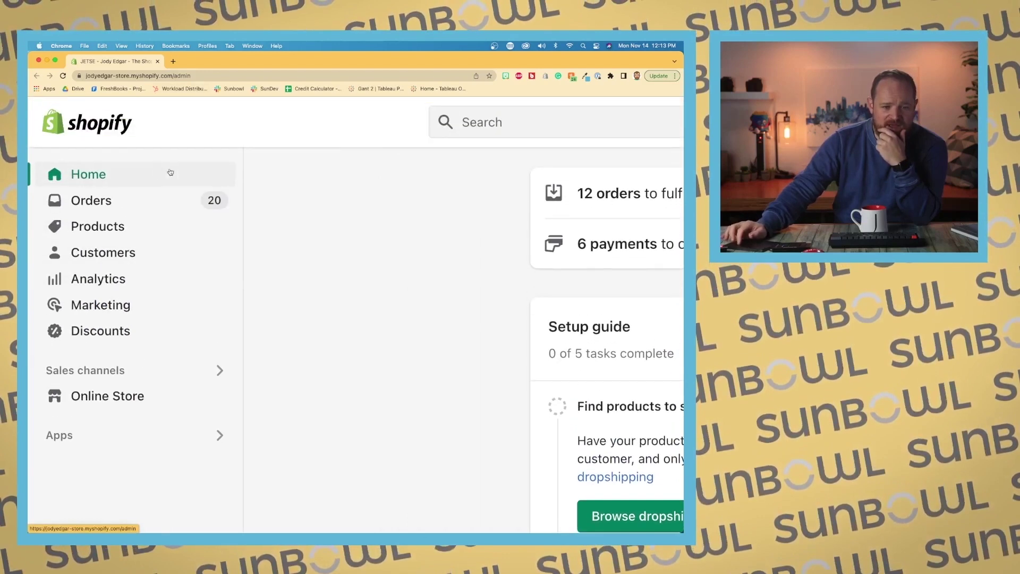
pyautogui.click(134, 253)
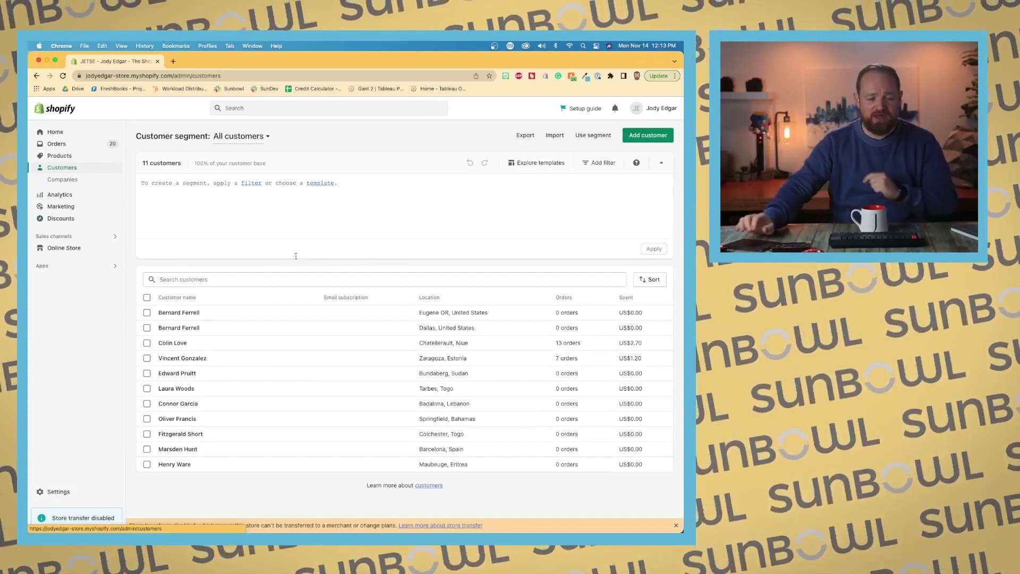
pyautogui.scroll(-2, 296, 256)
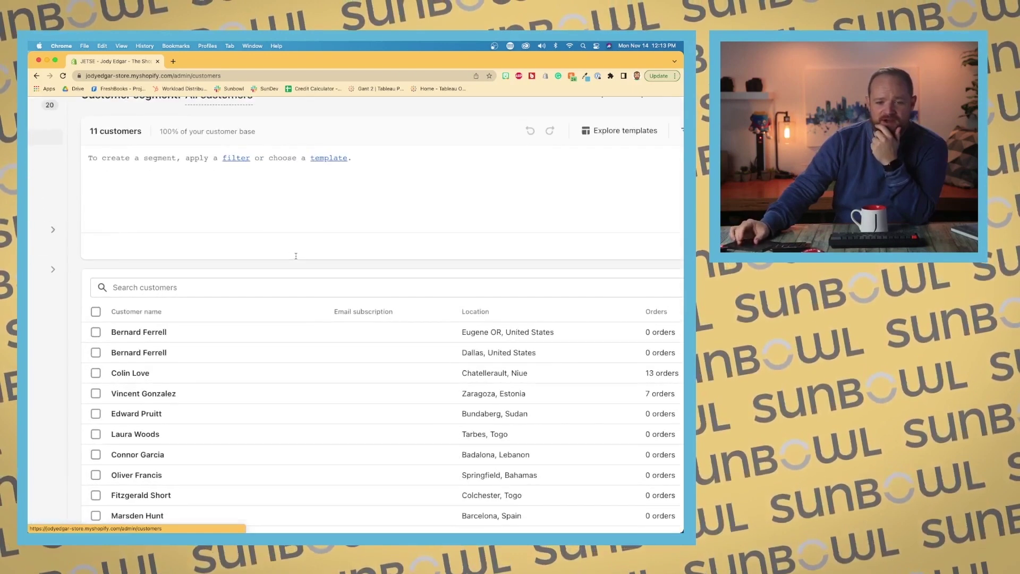
pyautogui.scroll(3, 664, 136)
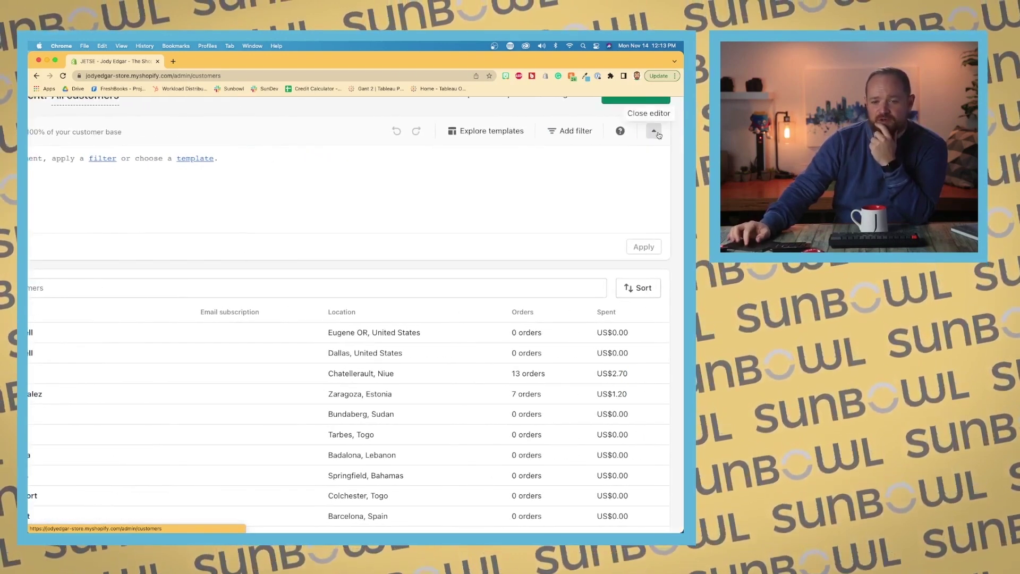
pyautogui.click(657, 134)
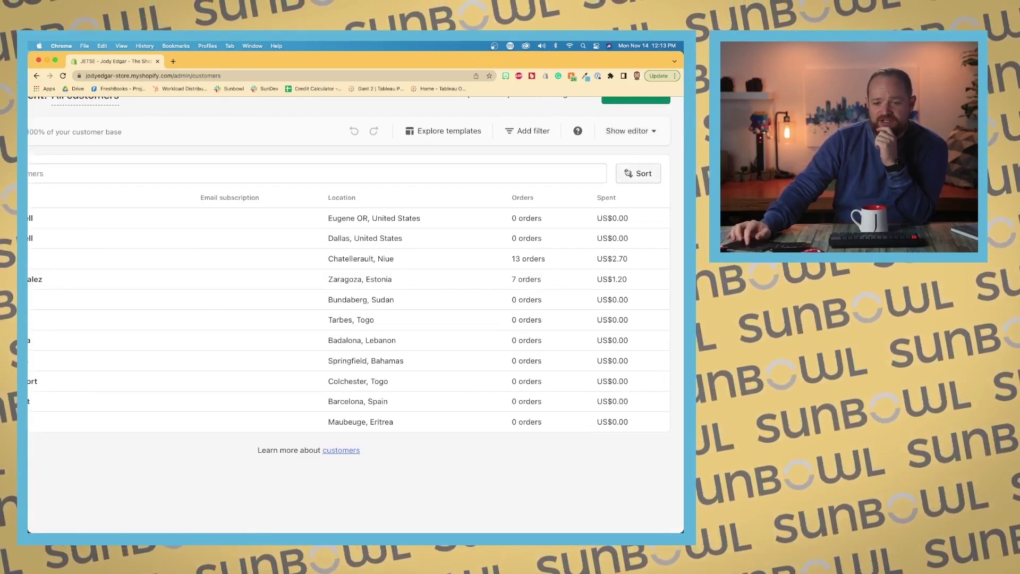
pyautogui.hscroll(-5, 547, 164)
pyautogui.scroll(2, 547, 164)
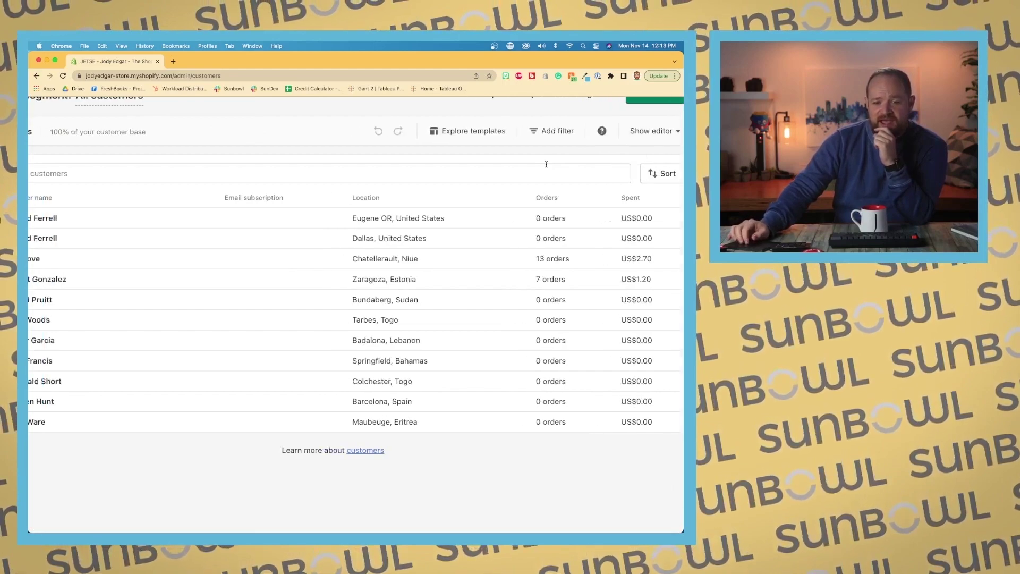
pyautogui.scroll(-6, 547, 164)
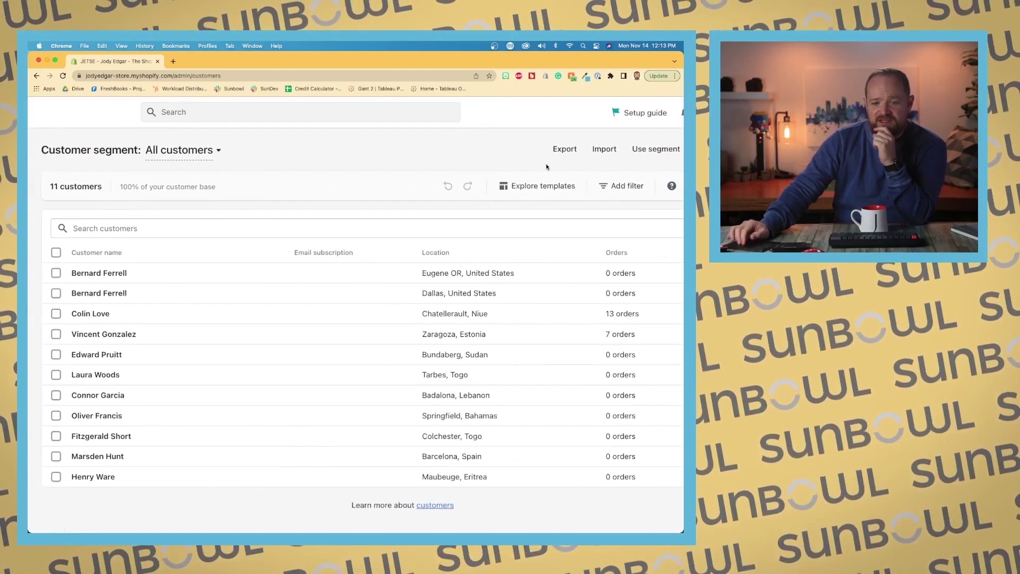
pyautogui.scroll(-3, 546, 166)
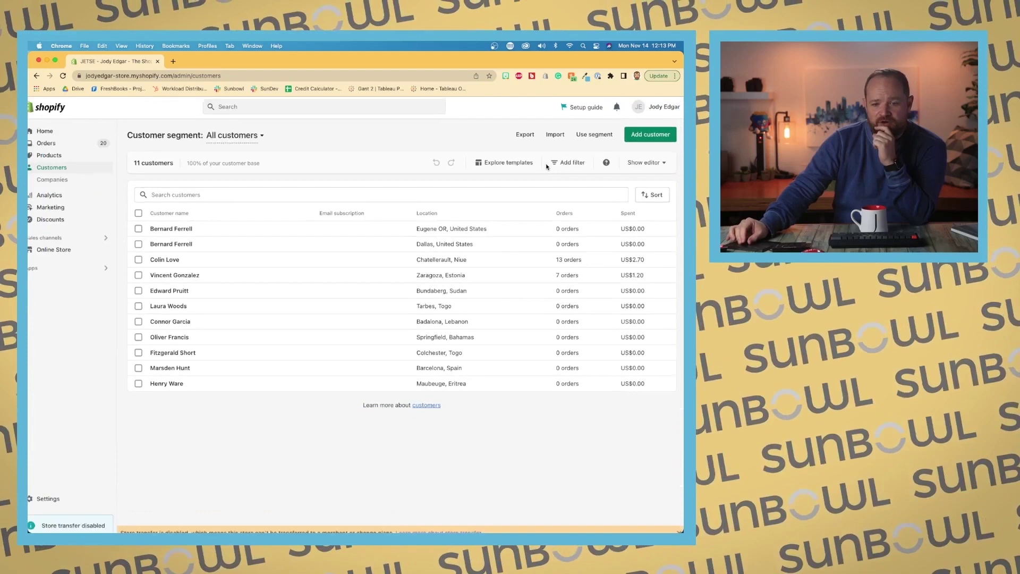
pyautogui.click(652, 163)
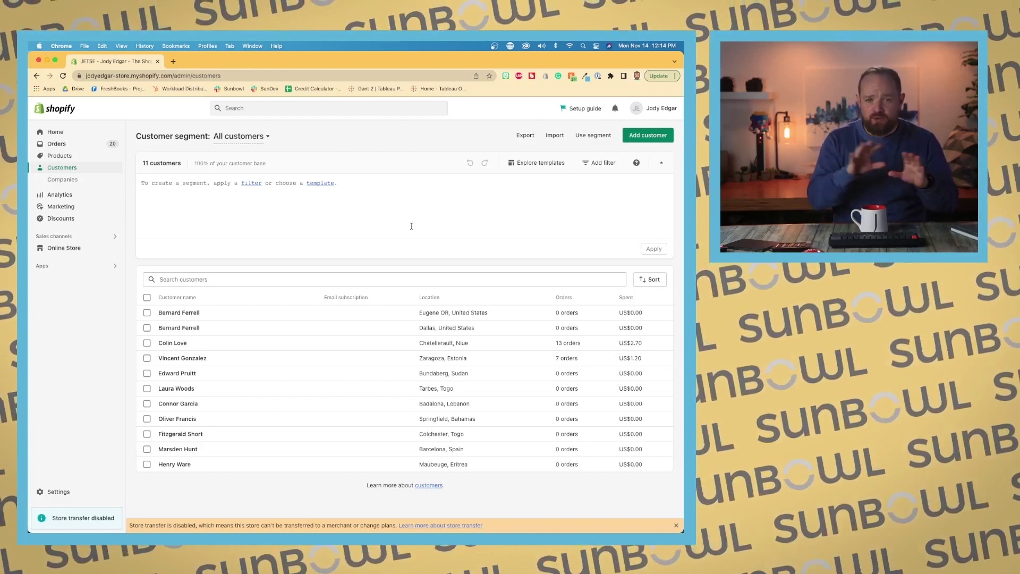
# Show the saved customer segments list from the 'All customers' dropdown
pyautogui.click(261, 139)
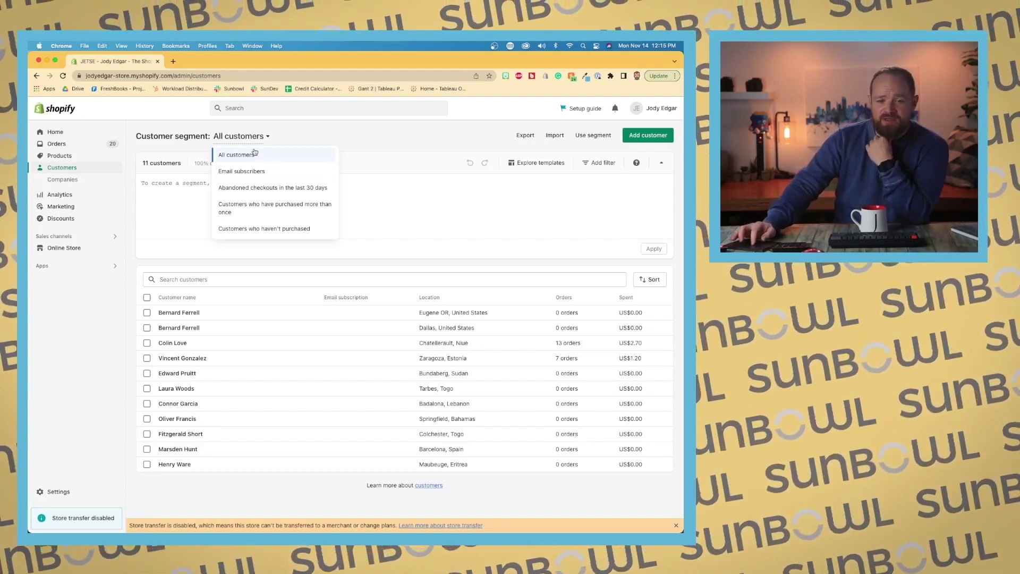
# Dismiss the segment list and preview the Export customers options, then cancel
pyautogui.click(340, 140)
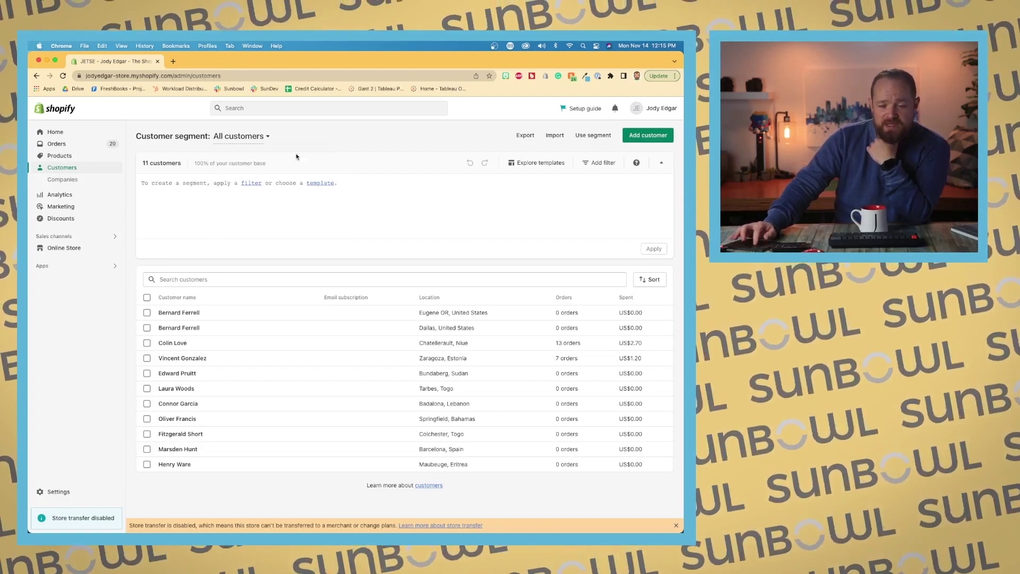
pyautogui.click(526, 136)
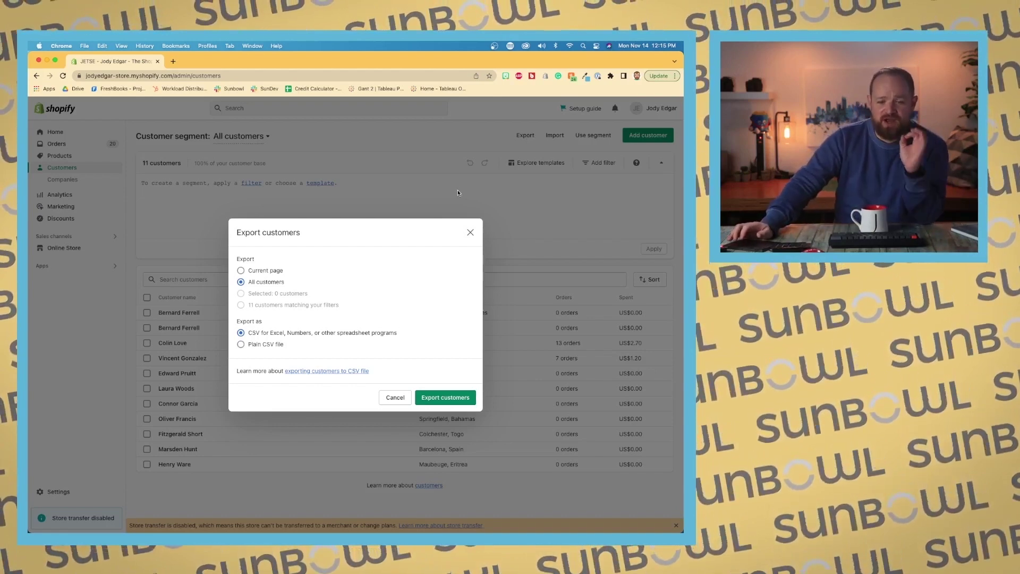
pyautogui.click(471, 234)
# Preview the CSV import dialog and the All customers segment usage options, cancelling each
pyautogui.click(556, 135)
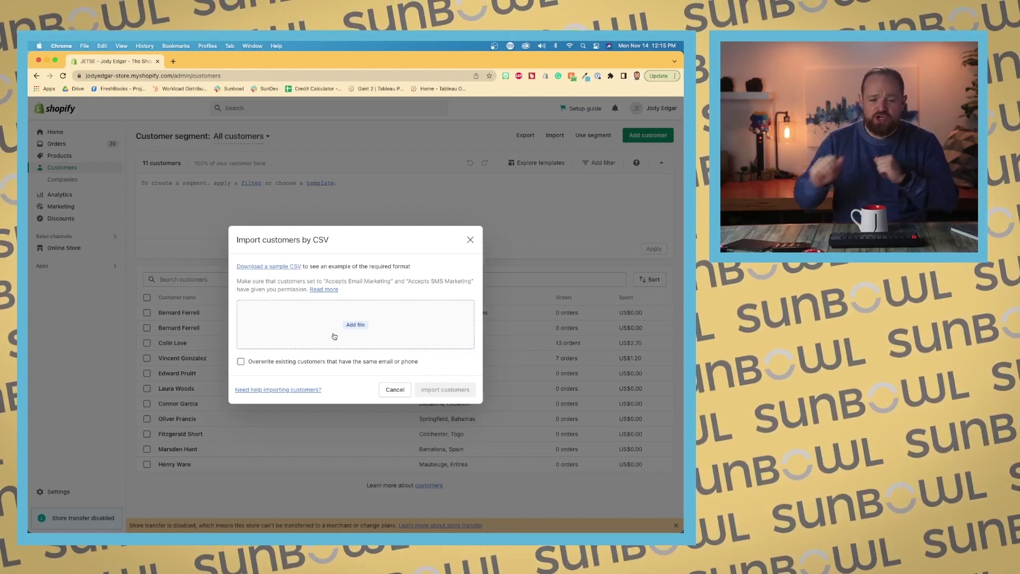
pyautogui.click(470, 239)
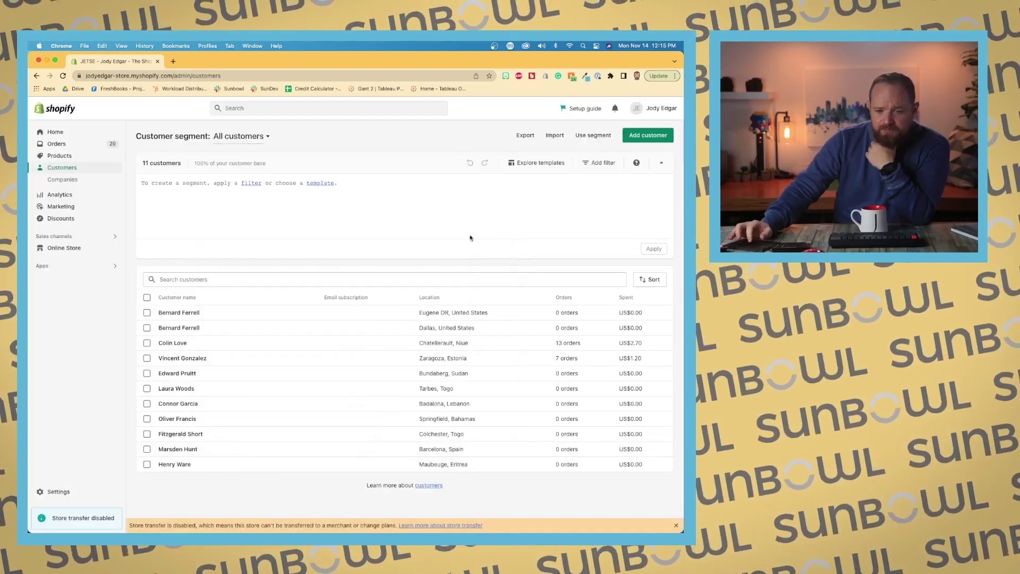
pyautogui.click(606, 140)
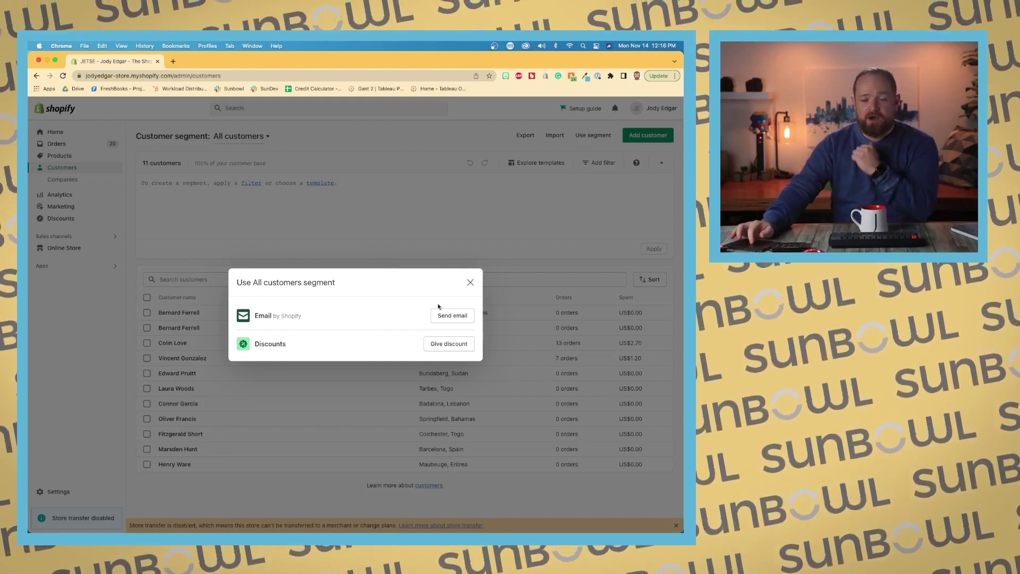
pyautogui.click(471, 282)
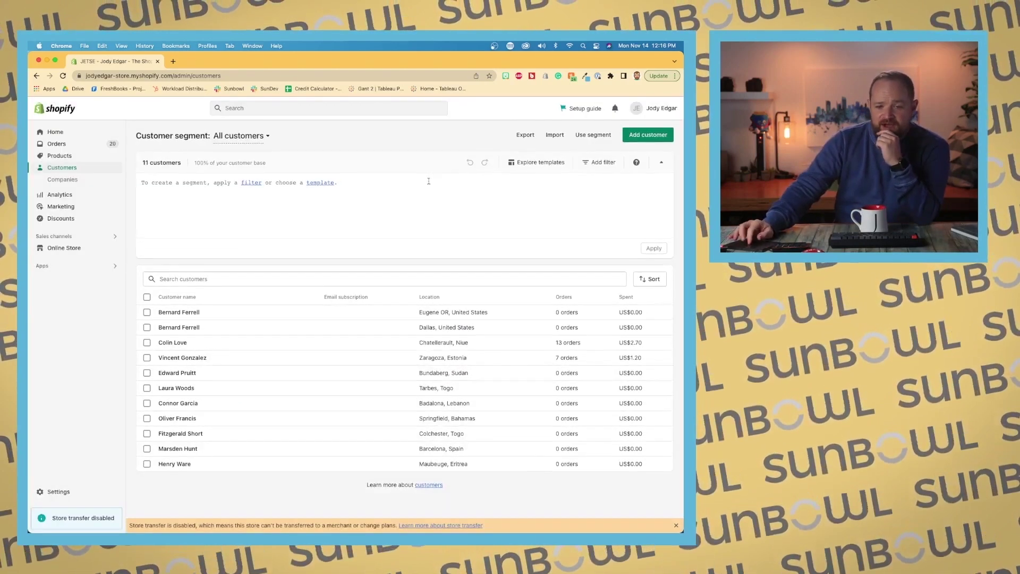
# Collapse the segment editor, search customers by the customer's first name and open the single match
pyautogui.click(274, 280)
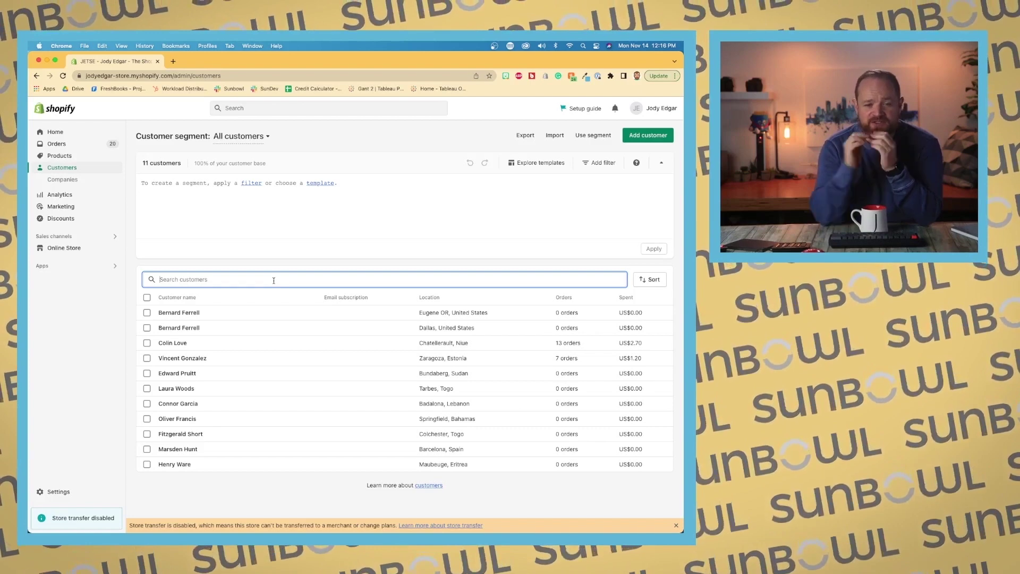
pyautogui.click(245, 216)
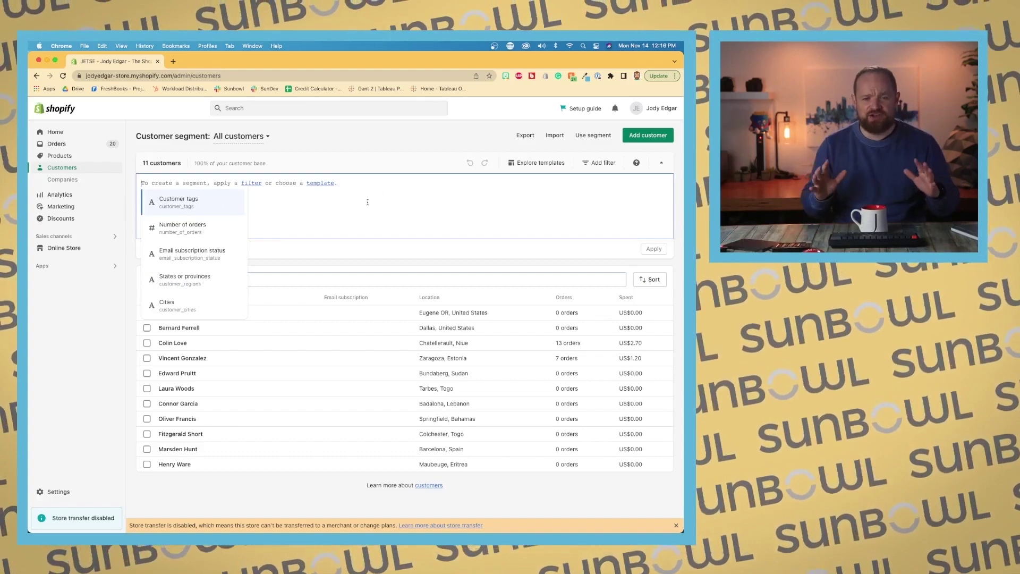
pyautogui.click(403, 157)
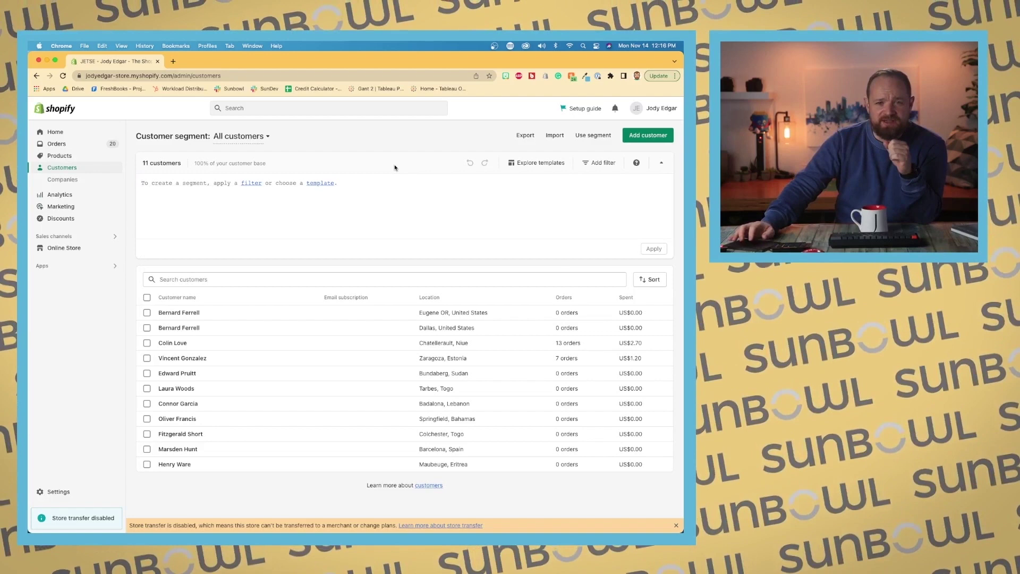
pyautogui.click(662, 163)
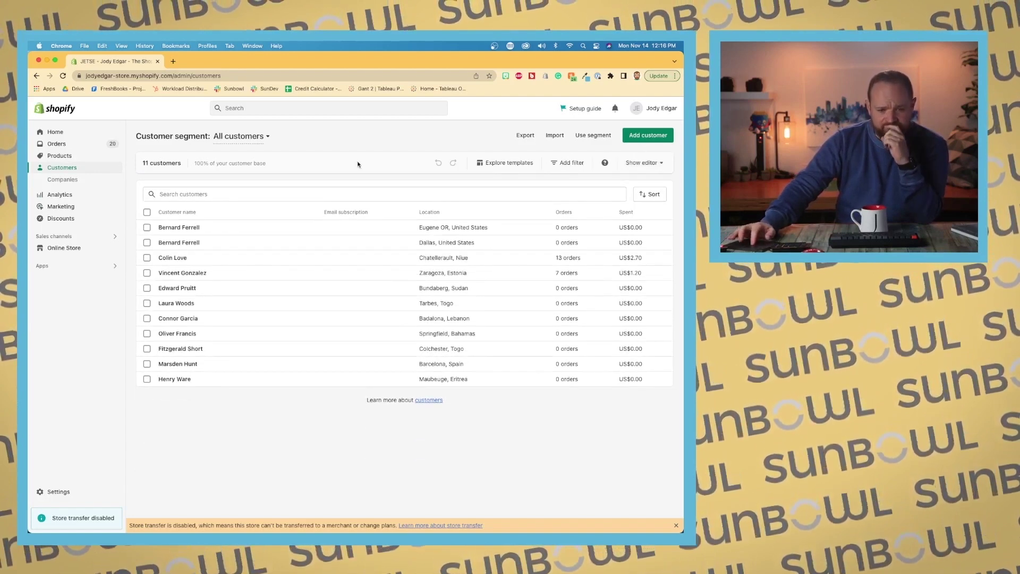
pyautogui.click(282, 192)
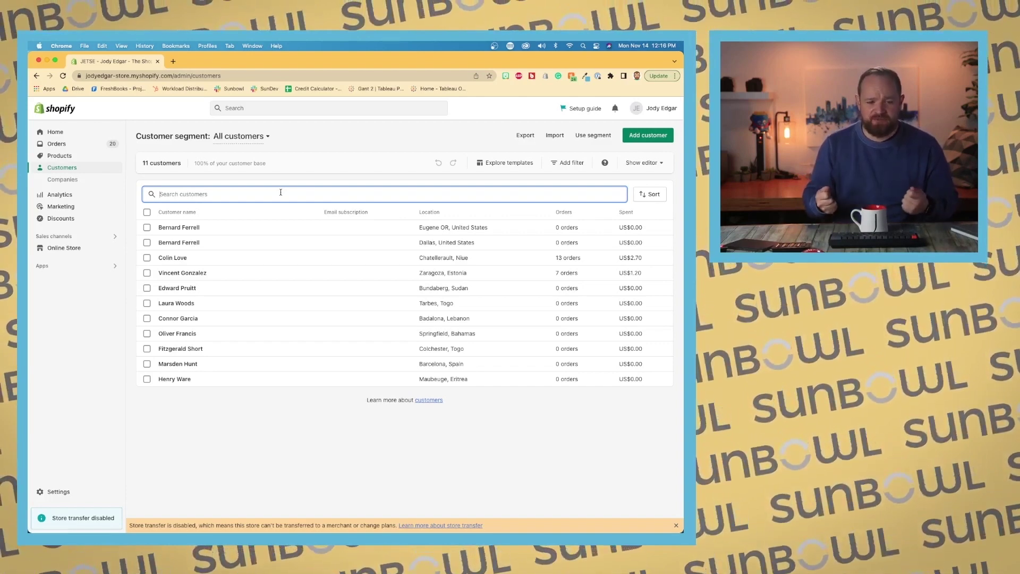
pyautogui.write('edward')
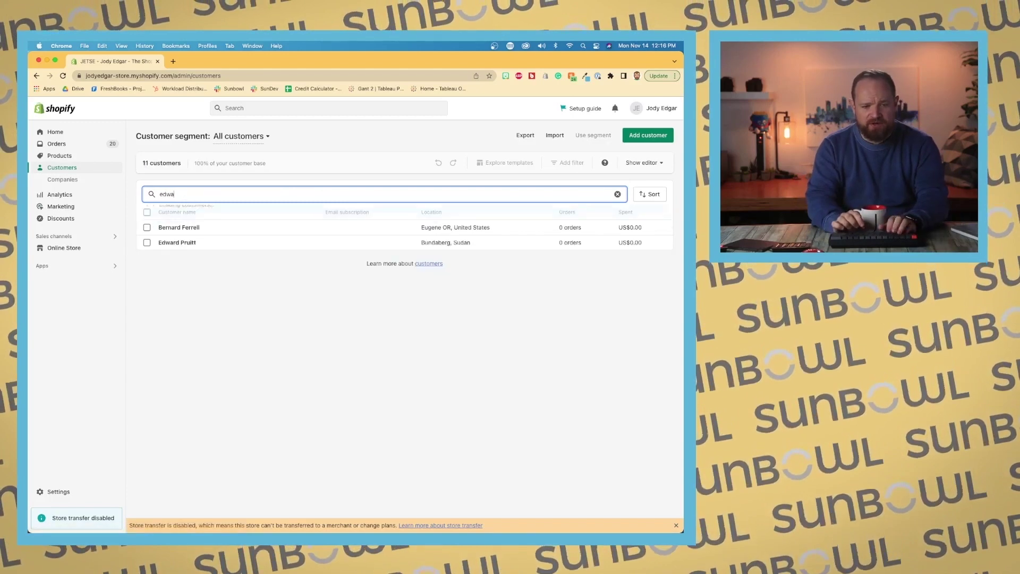
pyautogui.click(242, 302)
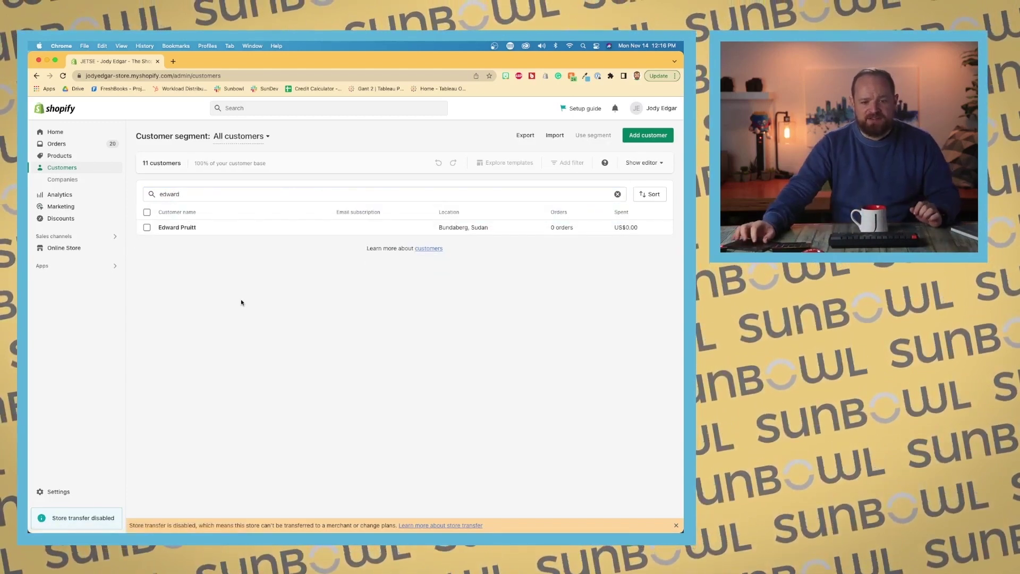
# Open the matching customer's record from the filtered results
pyautogui.click(178, 228)
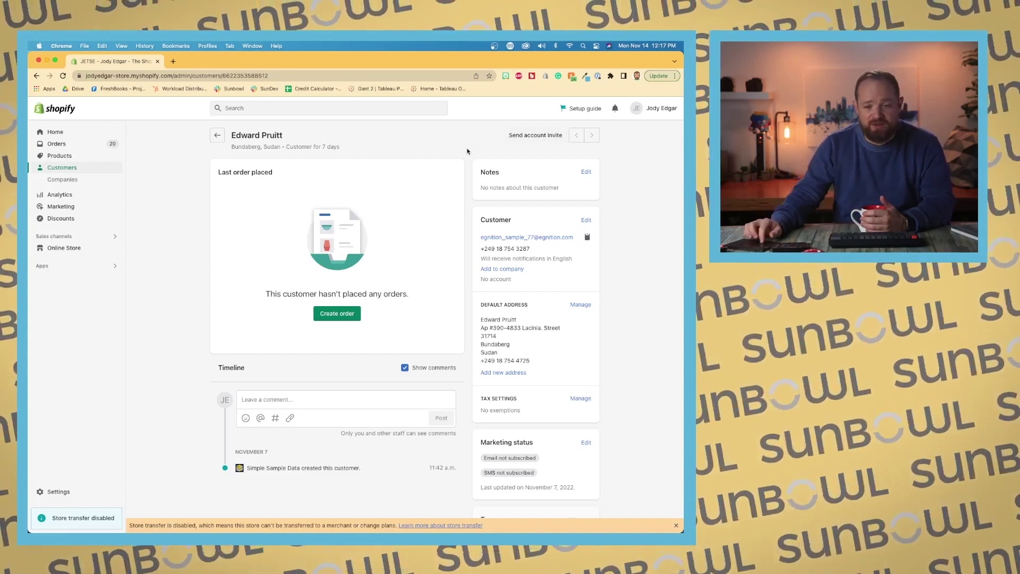
# Scroll through the customer's page to the Tags and Customer data sections, then back up
pyautogui.scroll(-1, 388, 188)
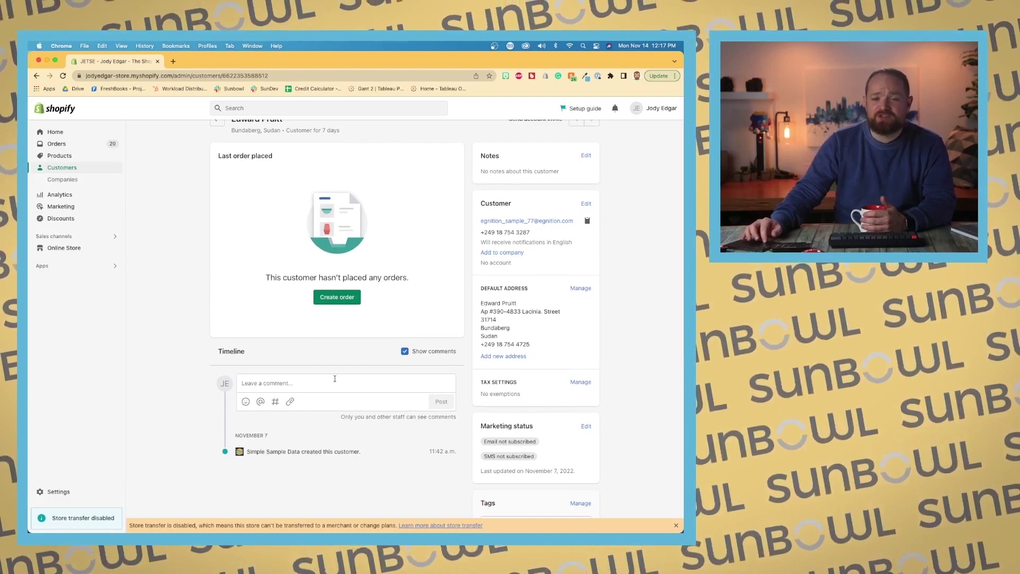
pyautogui.scroll(-2, 338, 433)
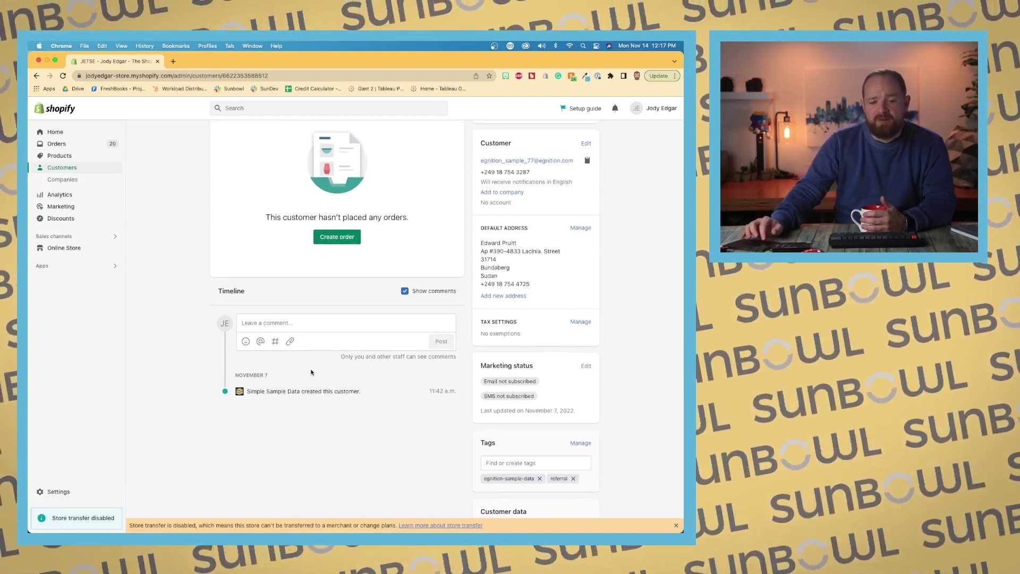
pyautogui.scroll(3, 311, 372)
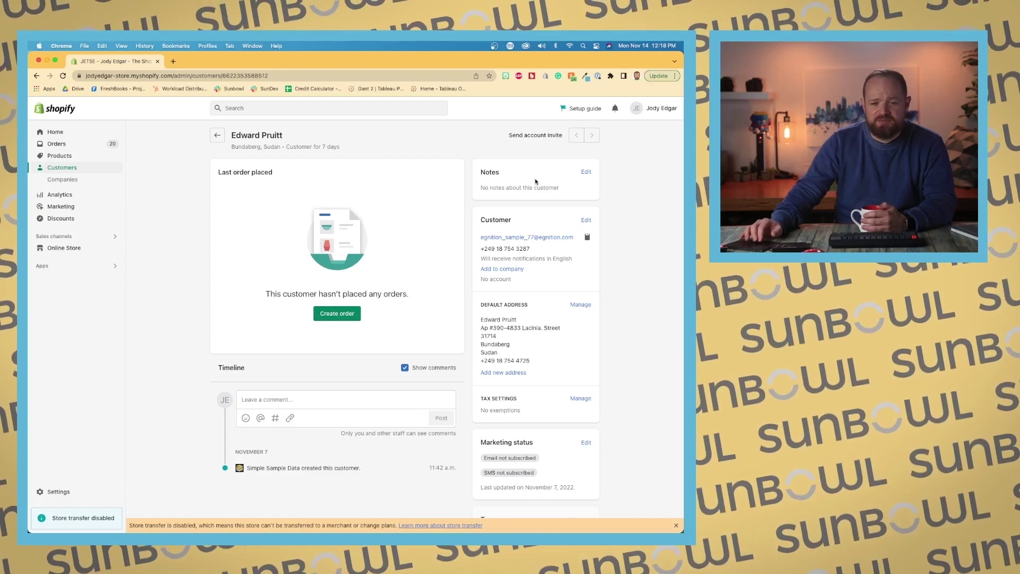
pyautogui.scroll(-3, 536, 181)
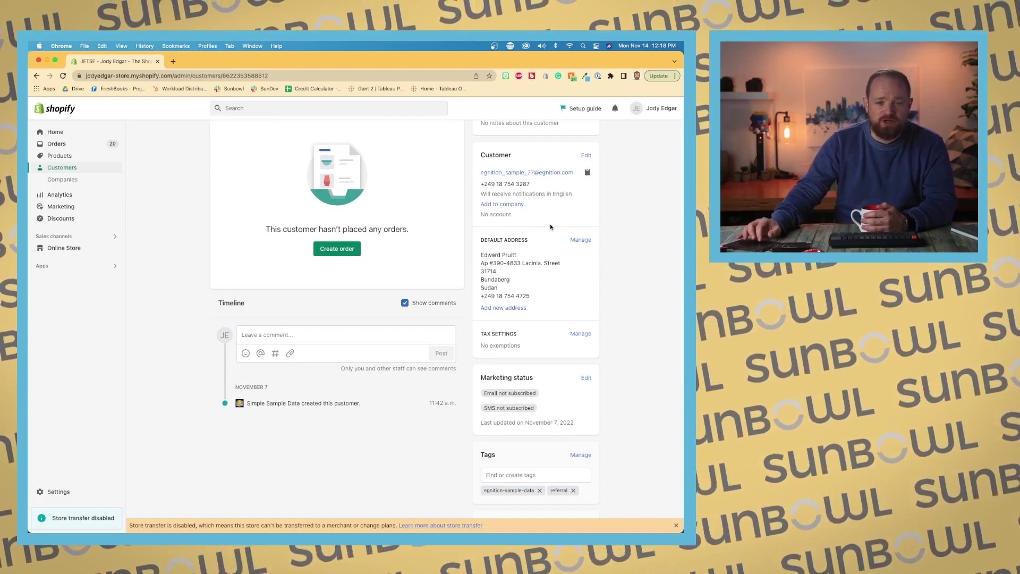
pyautogui.scroll(-3, 536, 215)
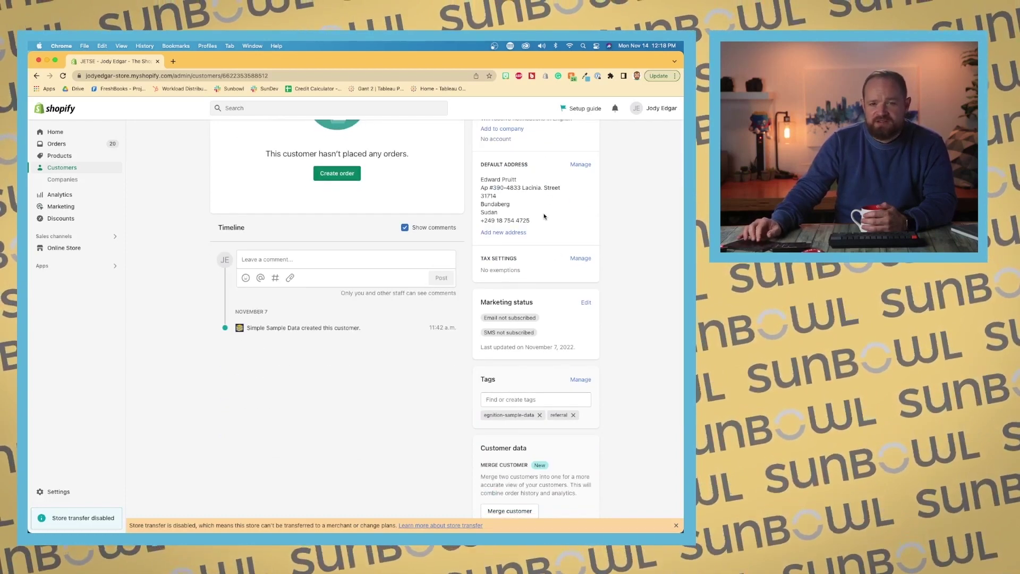
pyautogui.scroll(-3, 544, 216)
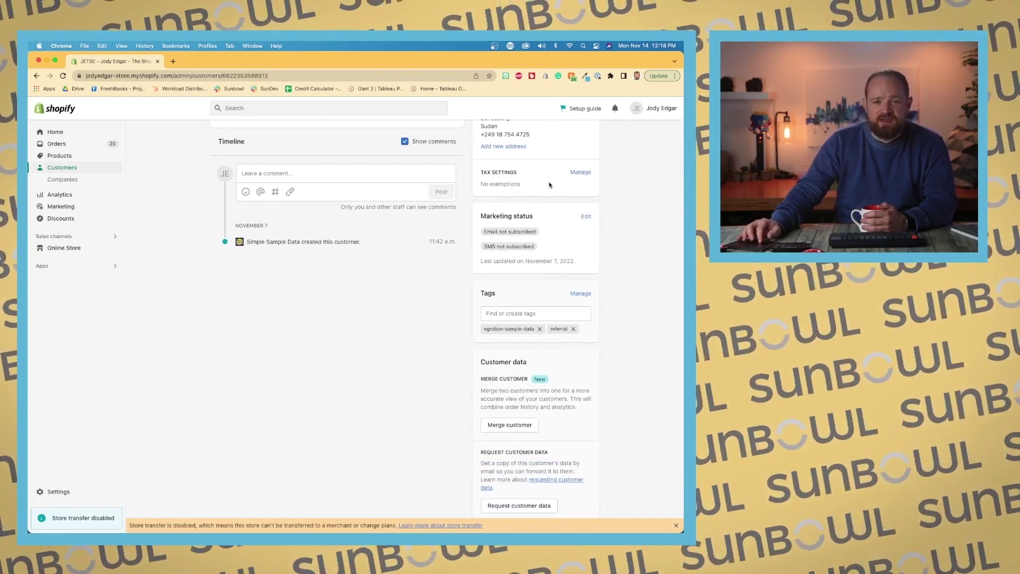
pyautogui.scroll(-2, 549, 184)
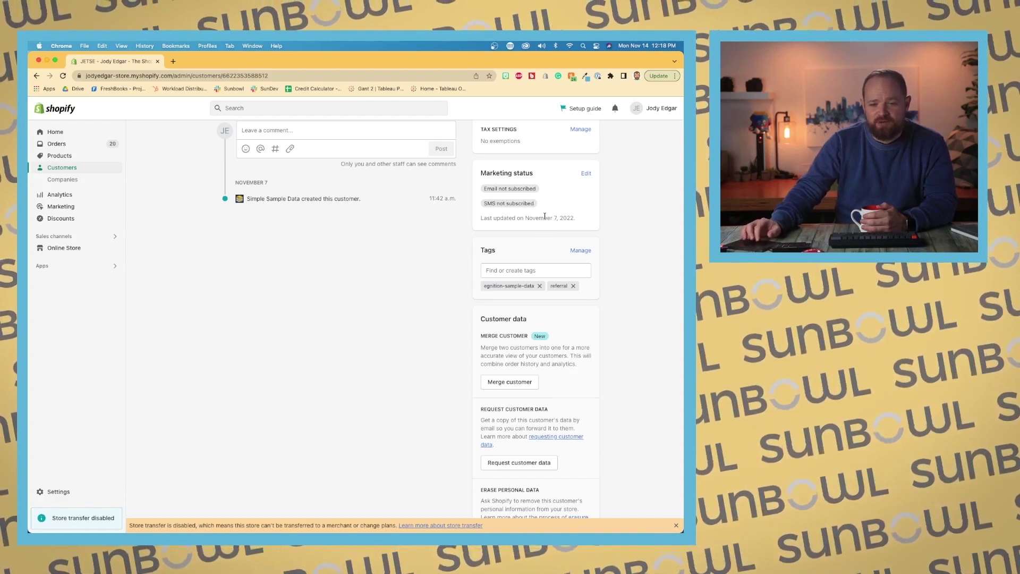
pyautogui.scroll(-3, 544, 216)
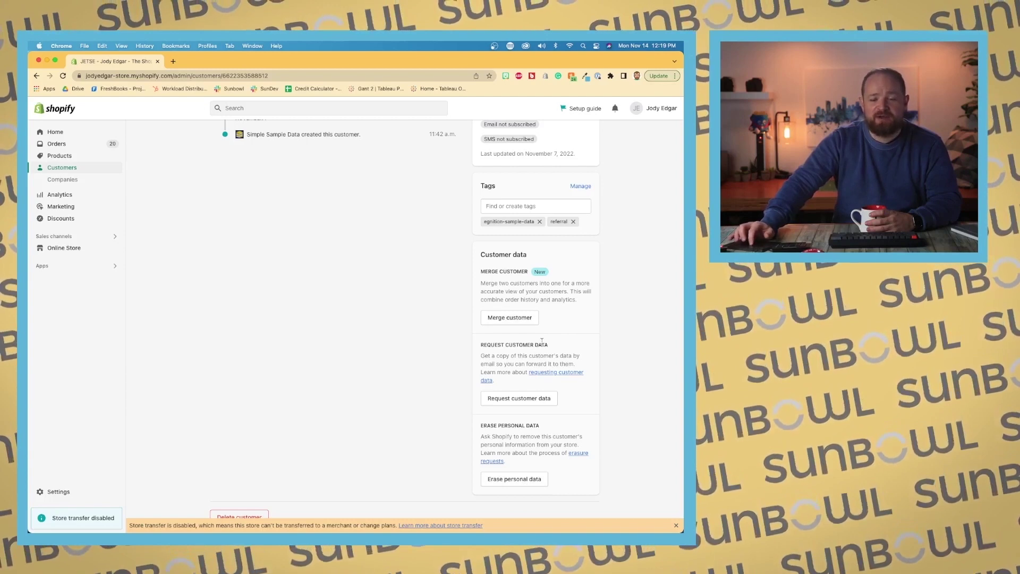
pyautogui.scroll(10, 542, 341)
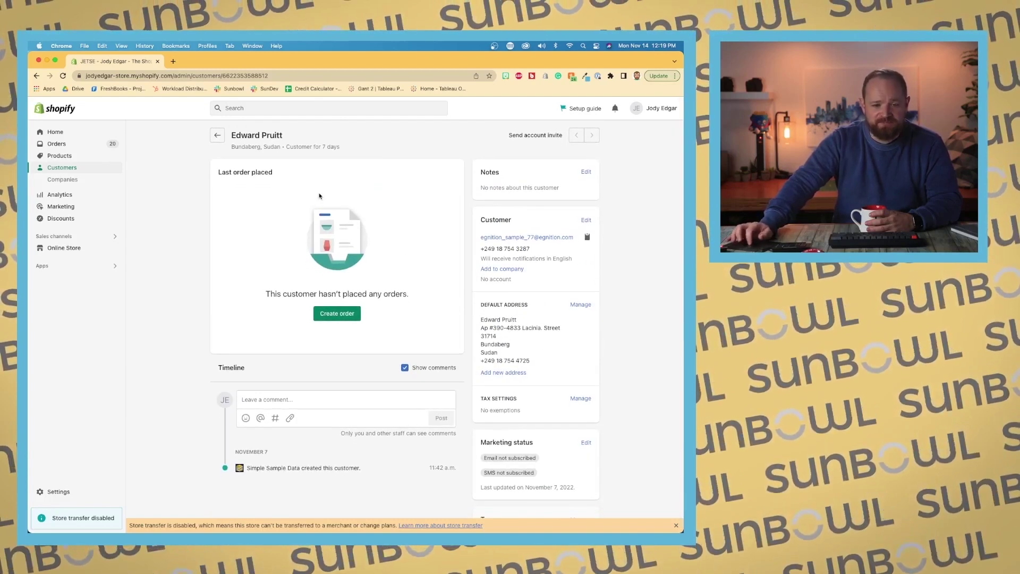
# Open a blank New customer form, zoom in, and show the phone country code list
pyautogui.click(217, 137)
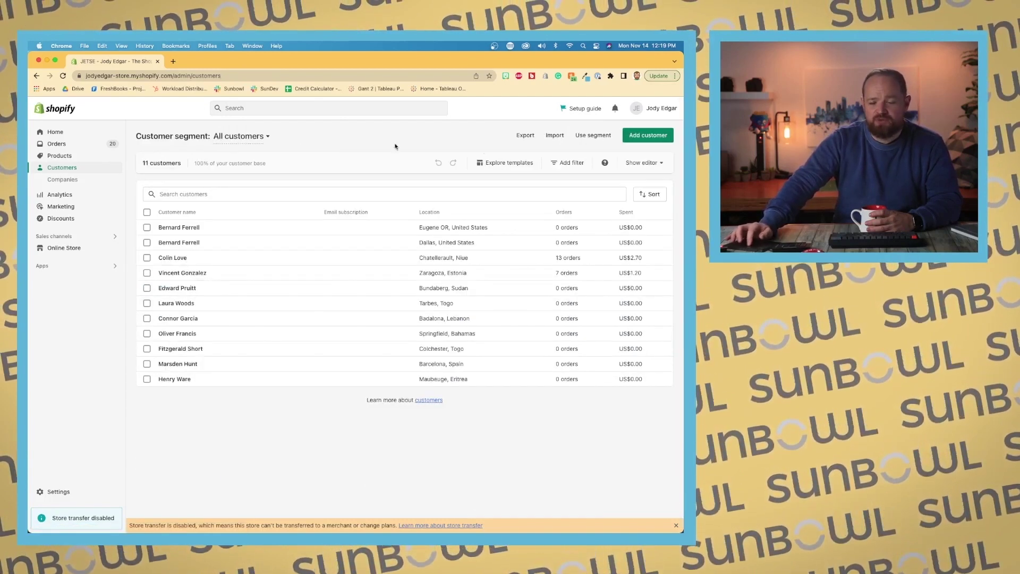
pyautogui.click(643, 135)
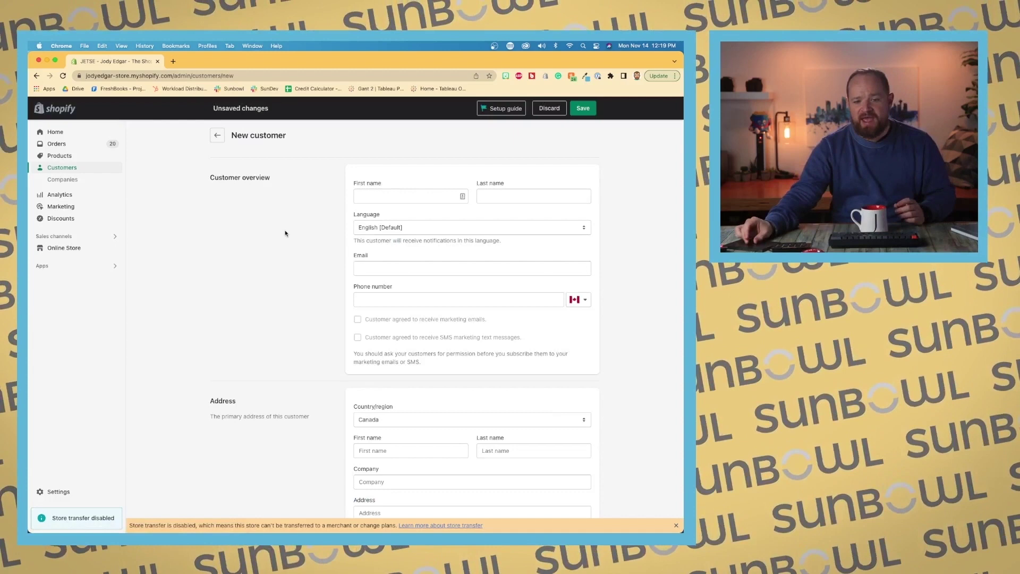
pyautogui.press('super+equal')
pyautogui.press('super+equal')
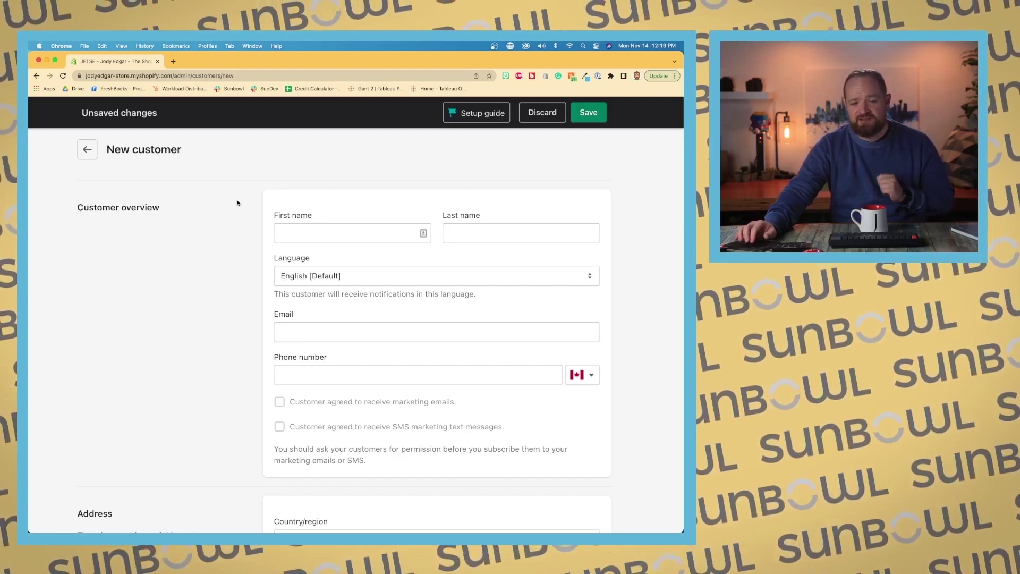
pyautogui.scroll(-5, 306, 223)
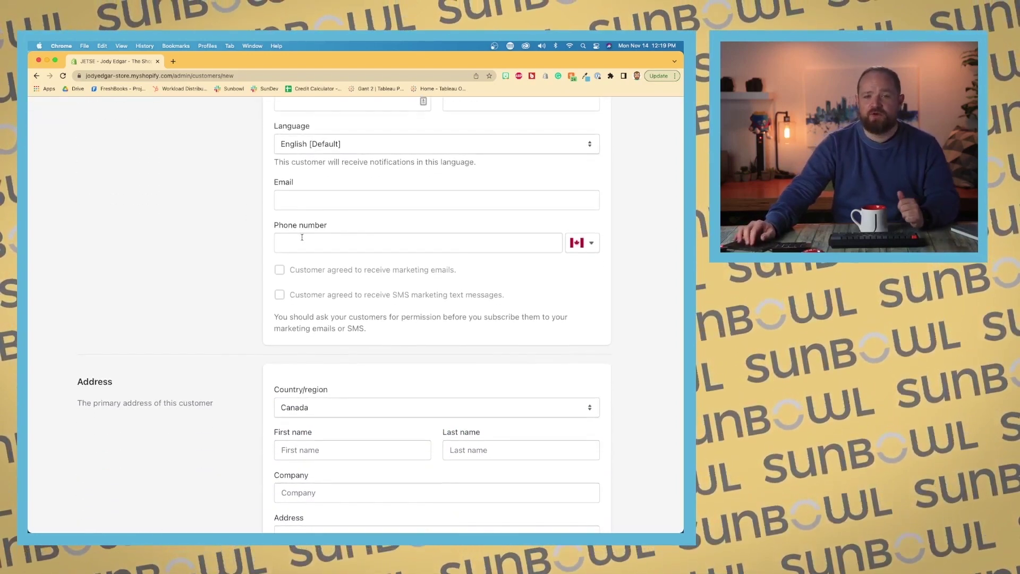
pyautogui.scroll(-1, 301, 251)
pyautogui.scroll(1, 308, 261)
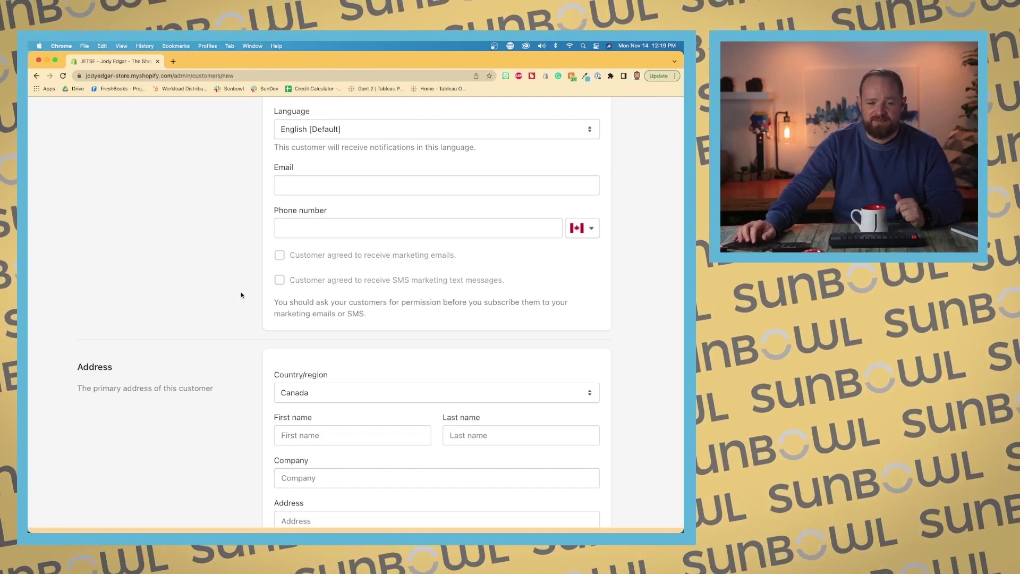
pyautogui.scroll(-2, 319, 289)
pyautogui.click(593, 172)
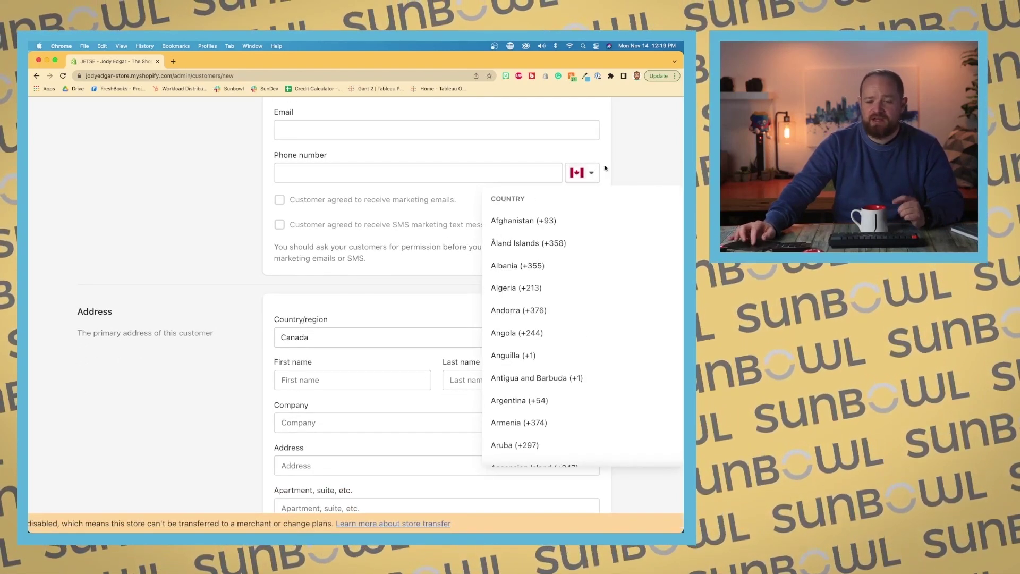
# Close the phone code list and browse the address country list, first leaving Canada
pyautogui.click(634, 164)
pyautogui.scroll(-5, 634, 164)
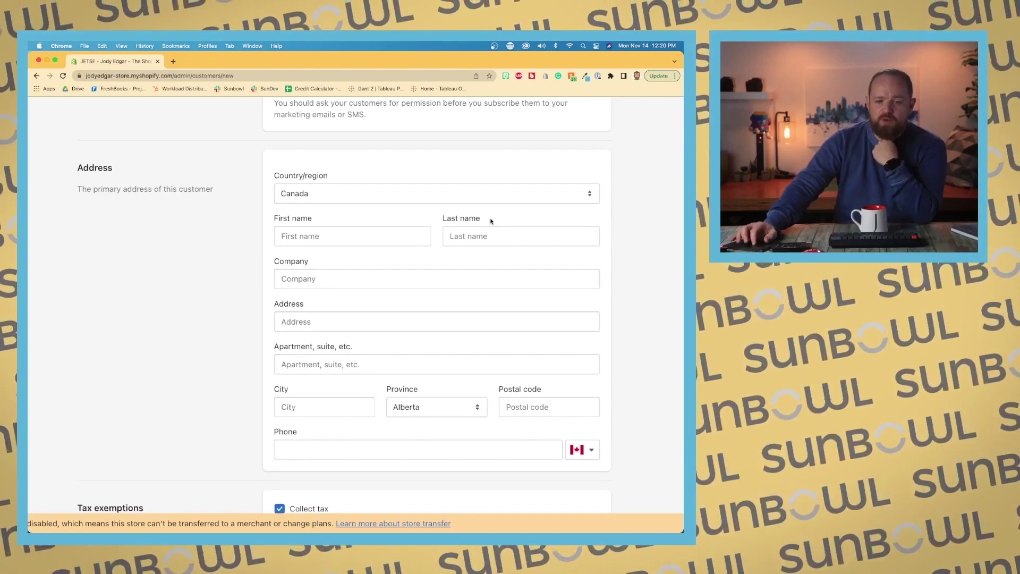
pyautogui.click(495, 197)
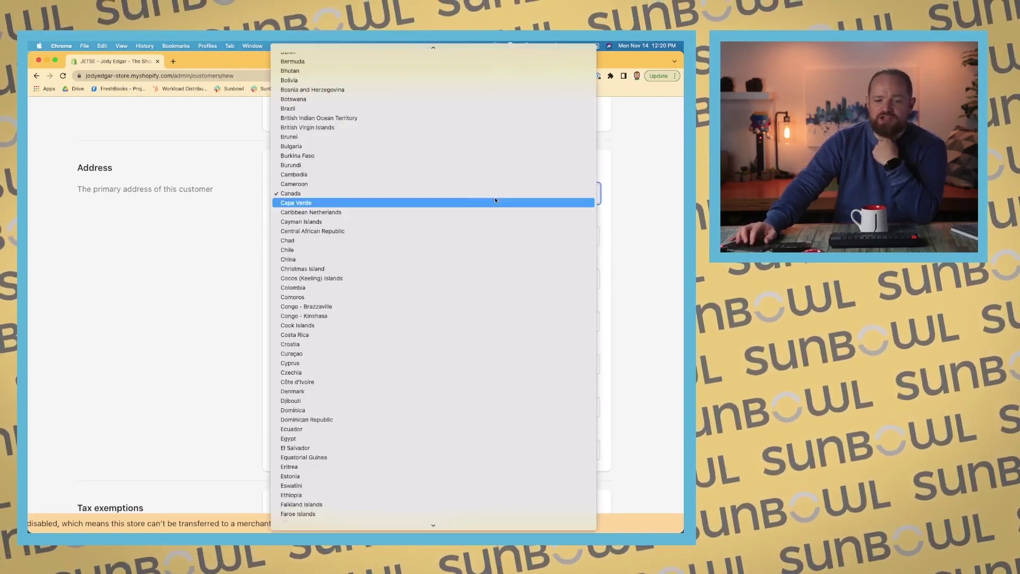
pyautogui.click(587, 193)
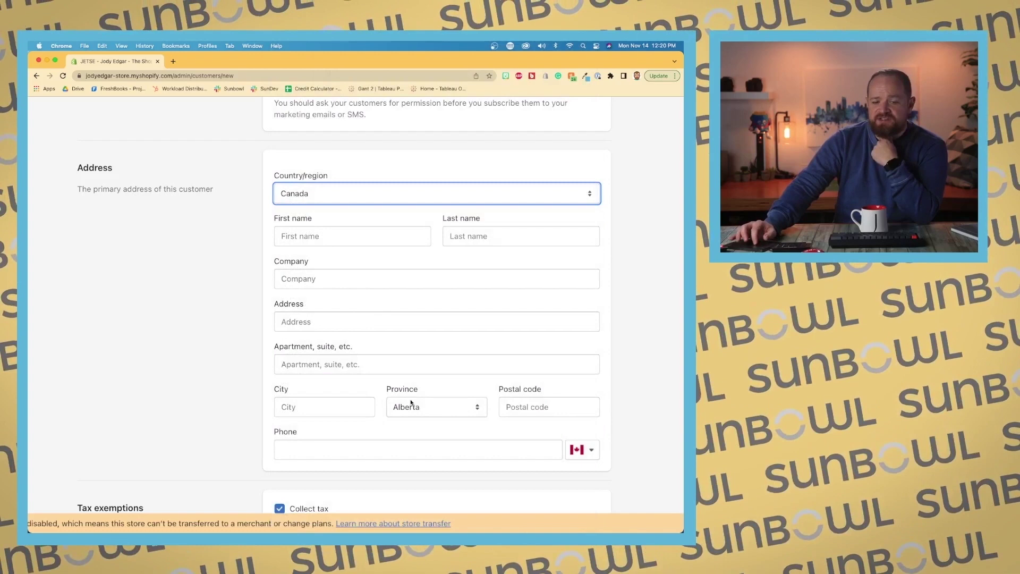
pyautogui.click(427, 201)
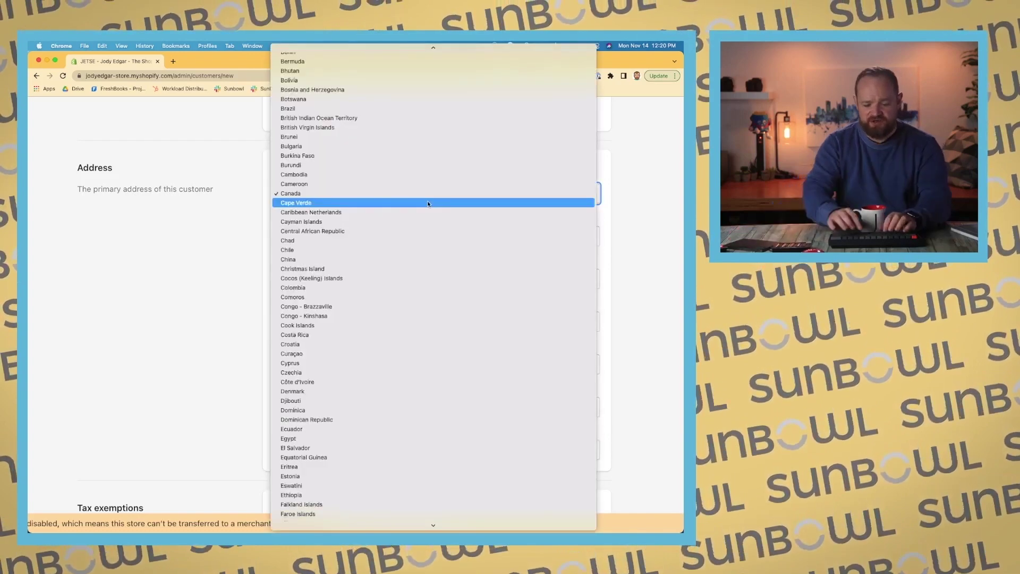
# Search 'united' and set the address country to United States
pyautogui.write('united')
pyautogui.click(427, 204)
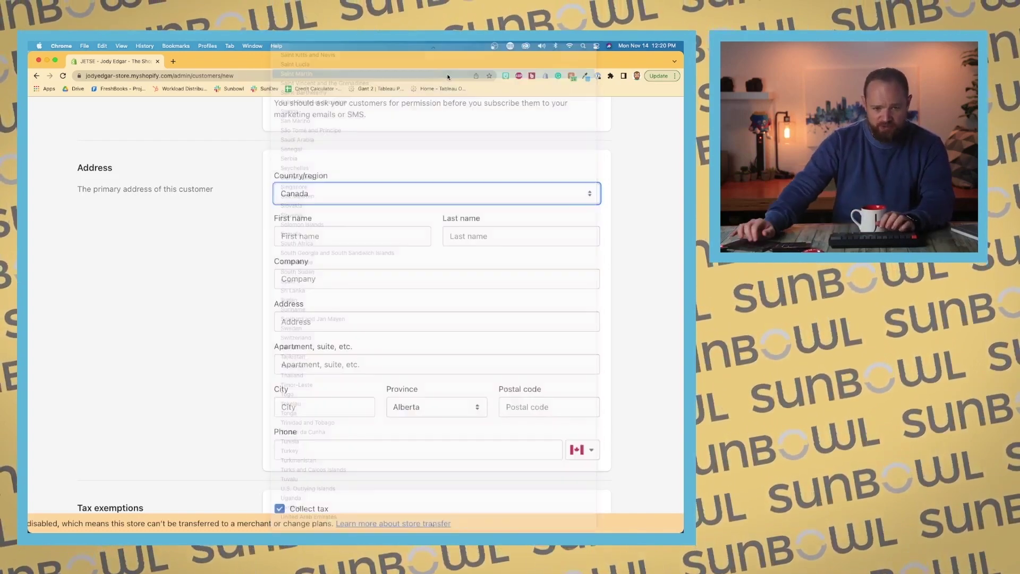
pyautogui.click(388, 193)
pyautogui.scroll(10, 389, 194)
pyautogui.scroll(5, 390, 193)
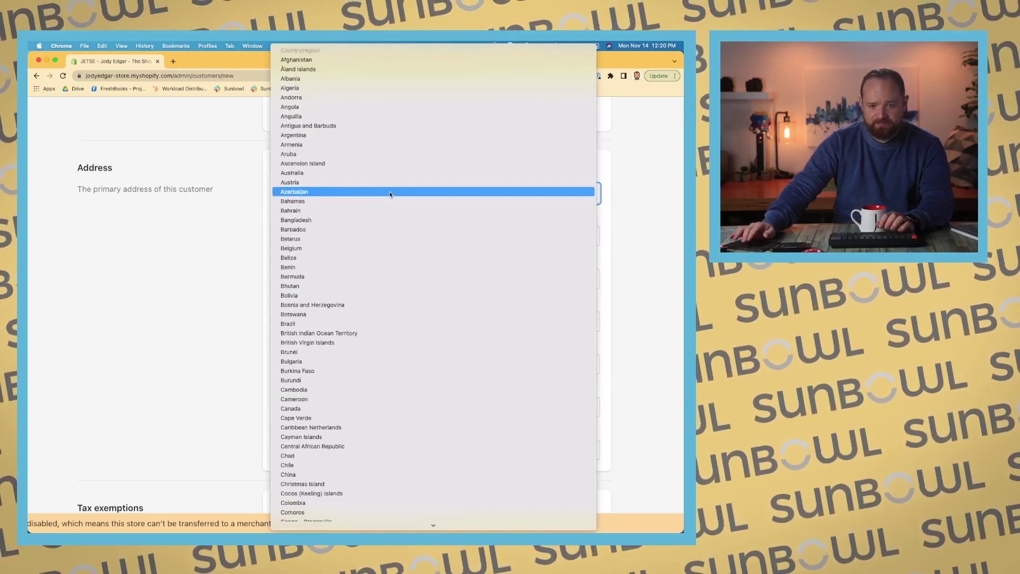
pyautogui.scroll(-20, 394, 171)
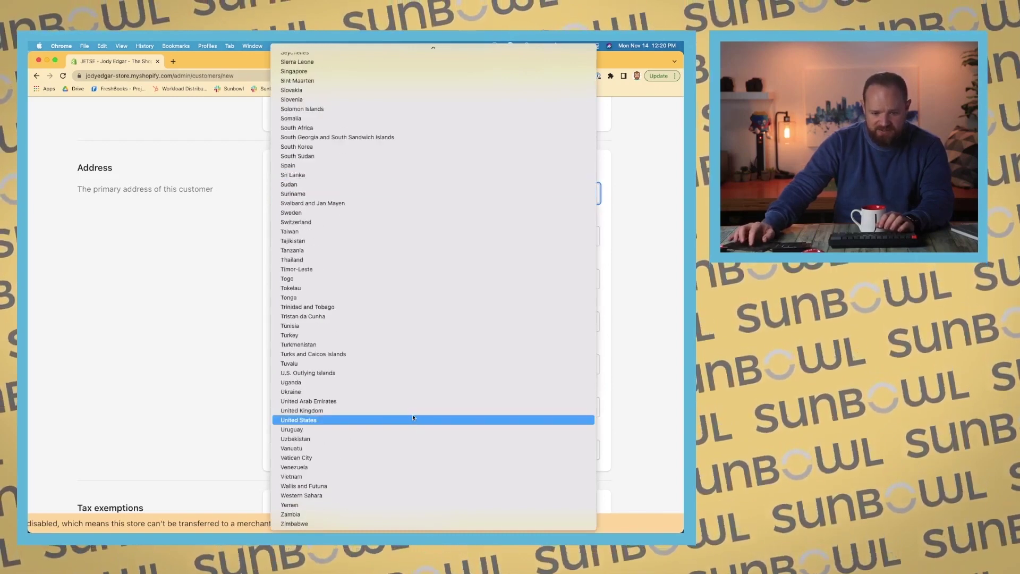
pyautogui.click(413, 421)
pyautogui.click(624, 254)
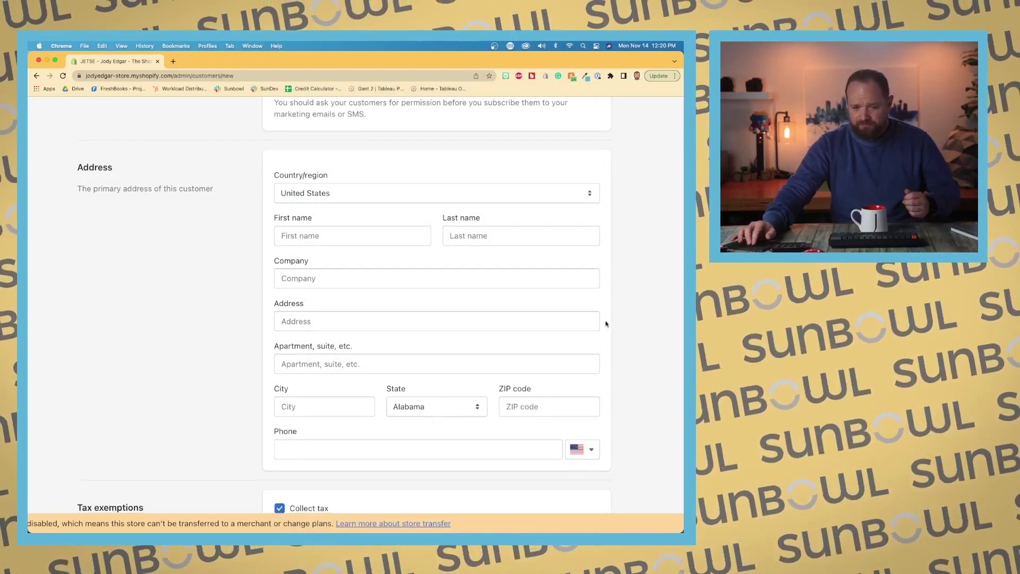
# Zoom back out and discard the unsaved New customer form via Leave page
pyautogui.scroll(-4, 600, 332)
pyautogui.scroll(-1, 605, 324)
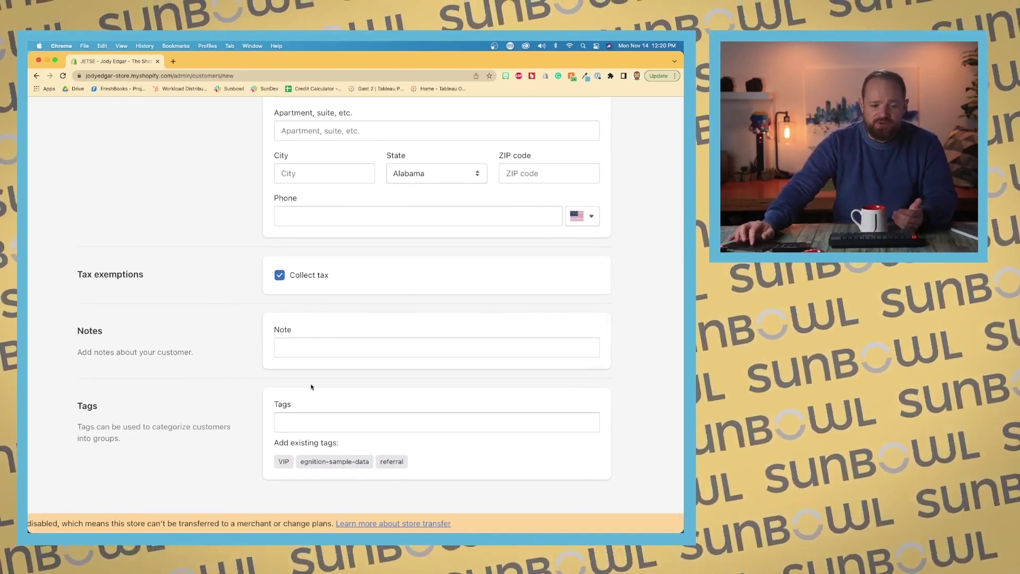
pyautogui.scroll(15, 322, 437)
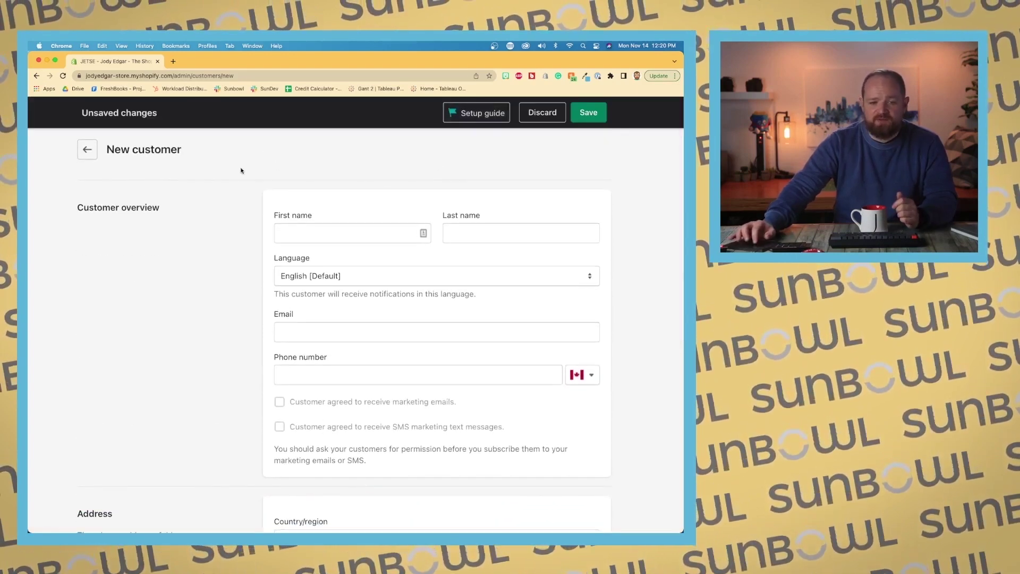
pyautogui.press('super+minus')
pyautogui.press('super+minus')
pyautogui.click(216, 137)
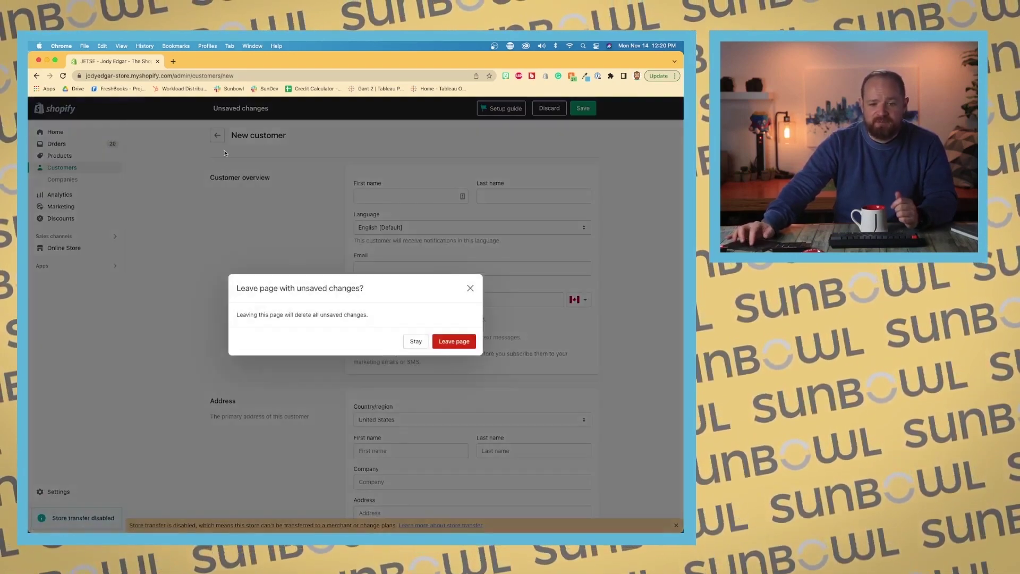
pyautogui.click(453, 341)
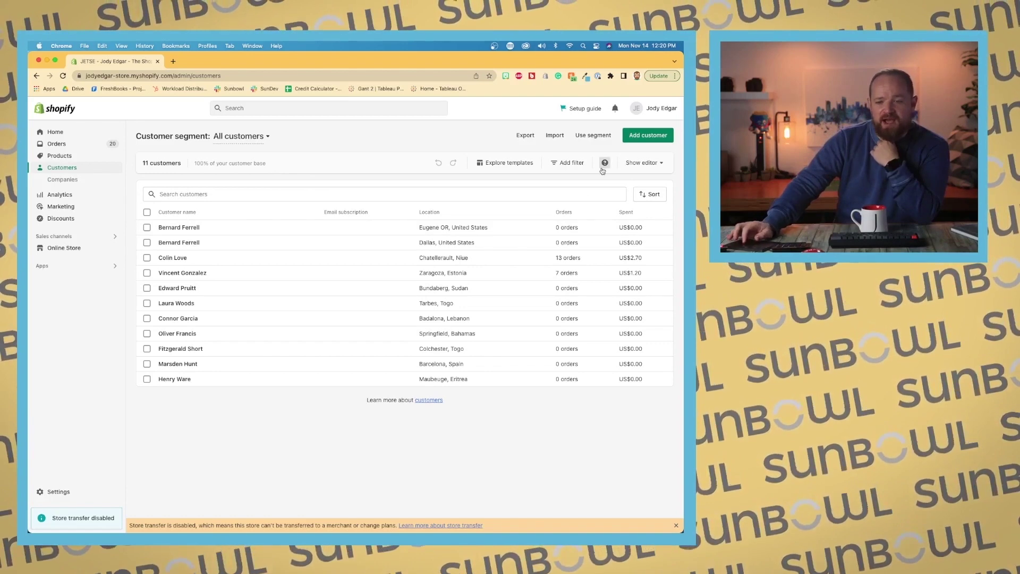
# Apply the filter customer_tags CONTAINS 'VIP', narrowing the list to 2 customers
pyautogui.click(637, 167)
pyautogui.click(393, 186)
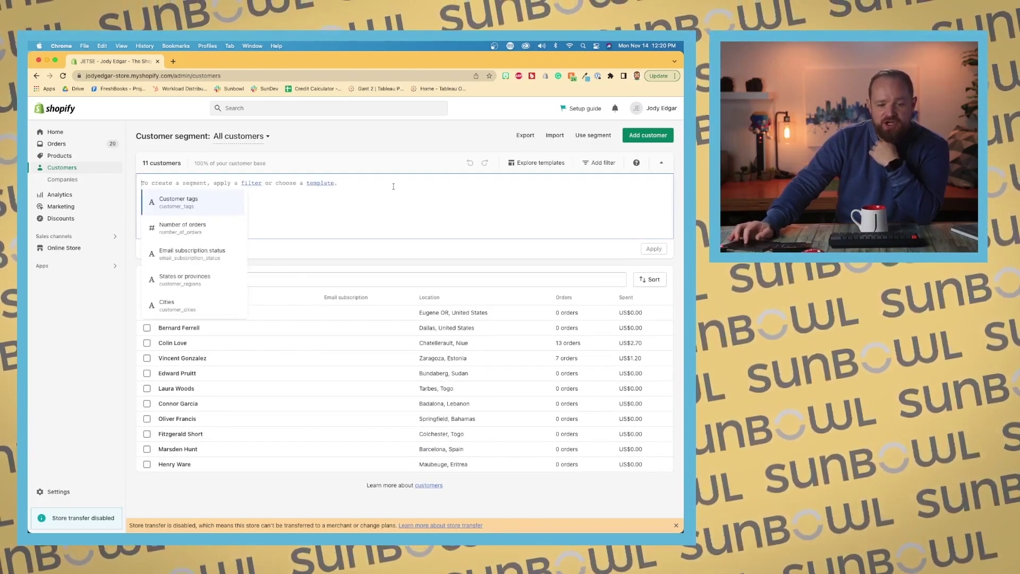
pyautogui.click(190, 207)
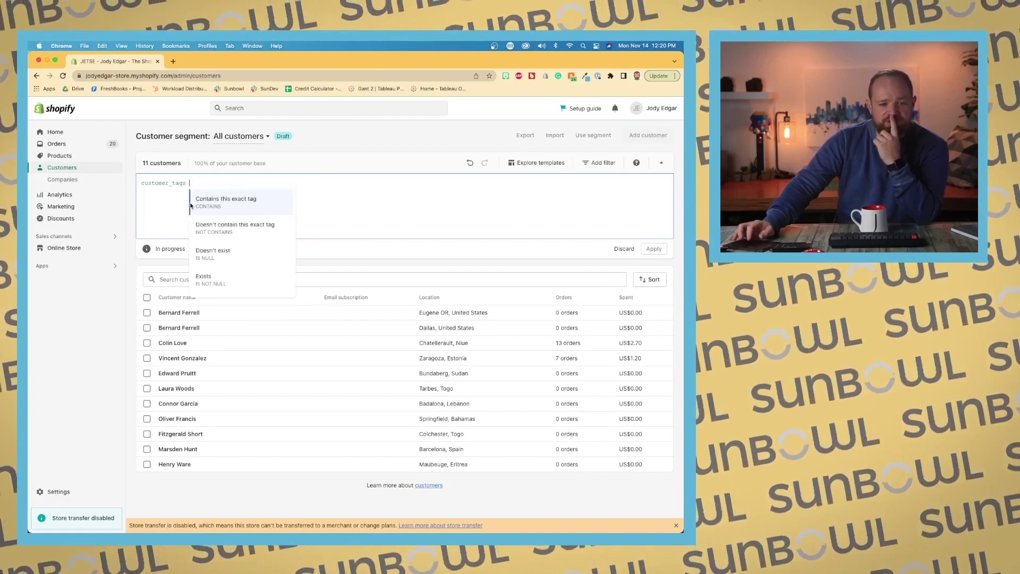
pyautogui.click(252, 207)
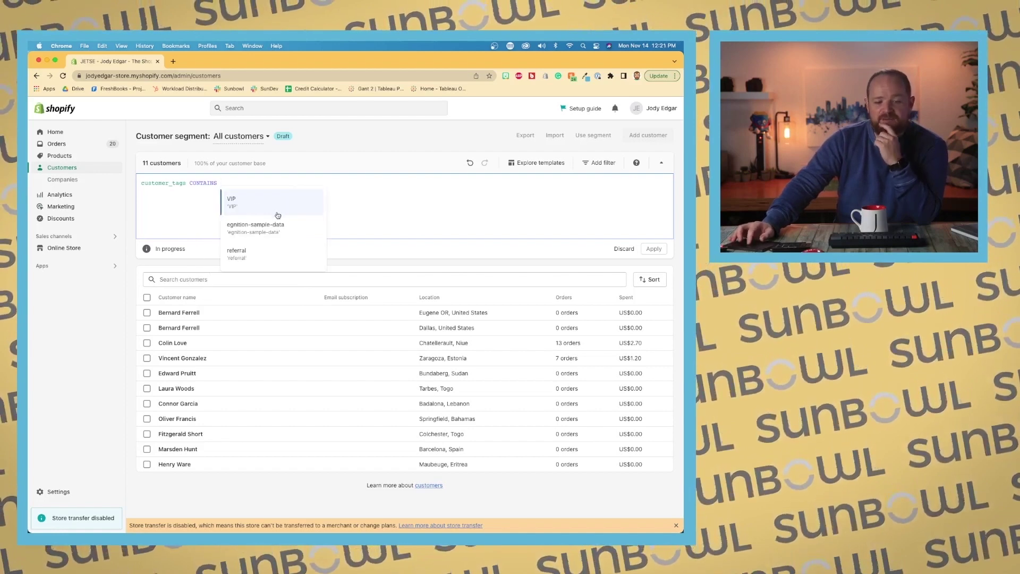
pyautogui.click(268, 209)
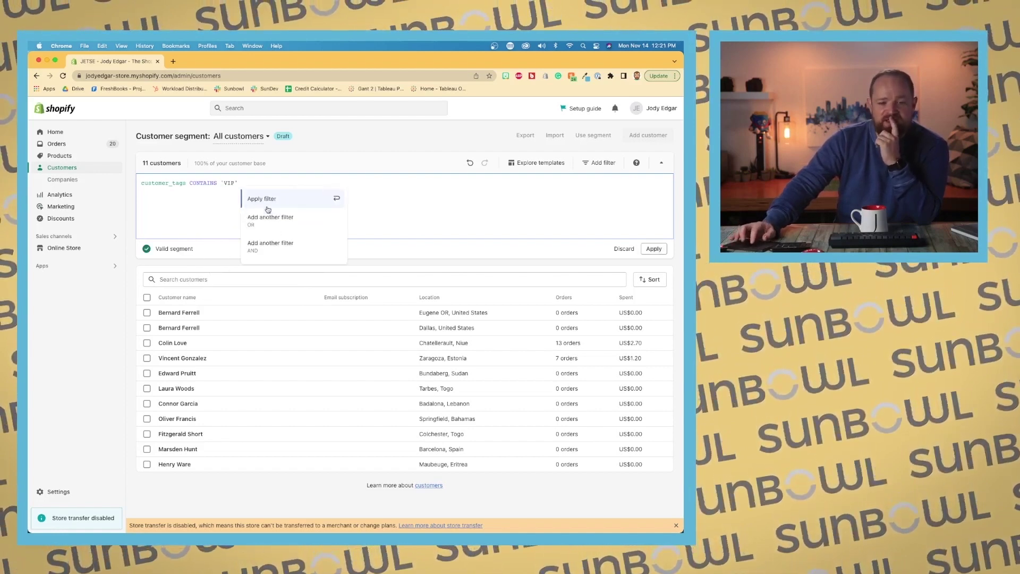
pyautogui.click(289, 200)
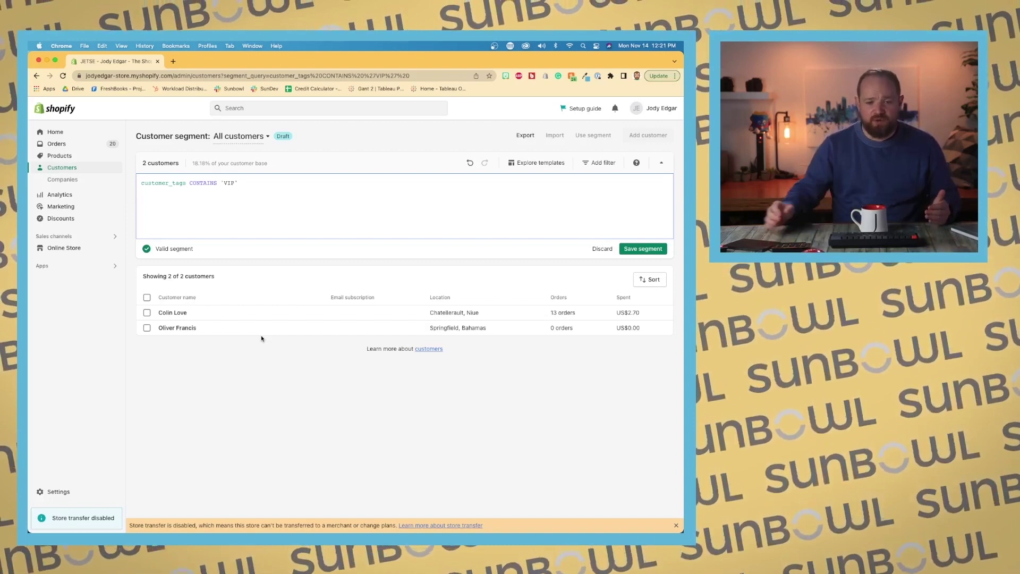
# Save the current filter as a segment named 'VIP'
pyautogui.click(644, 250)
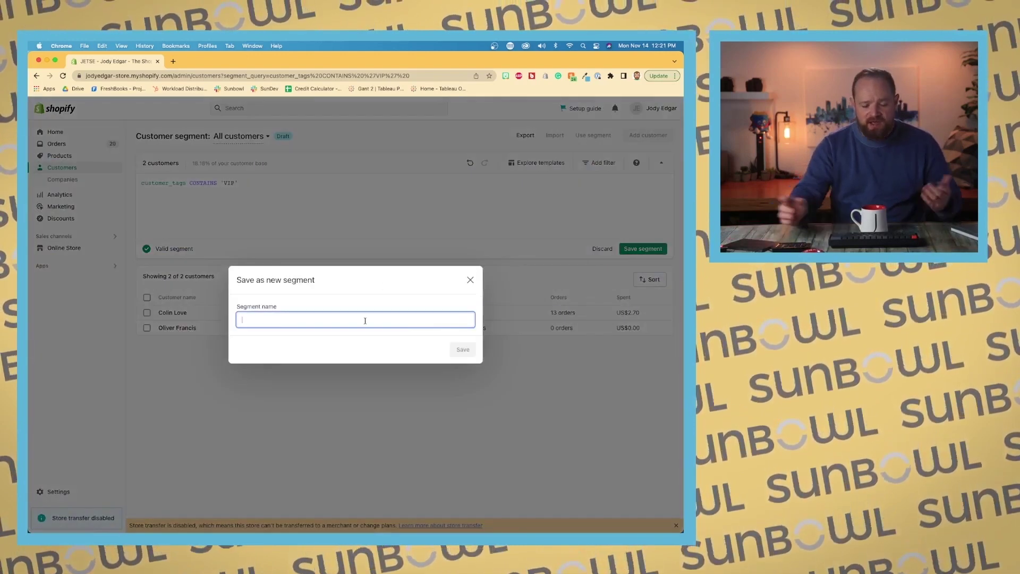
pyautogui.write('VIP')
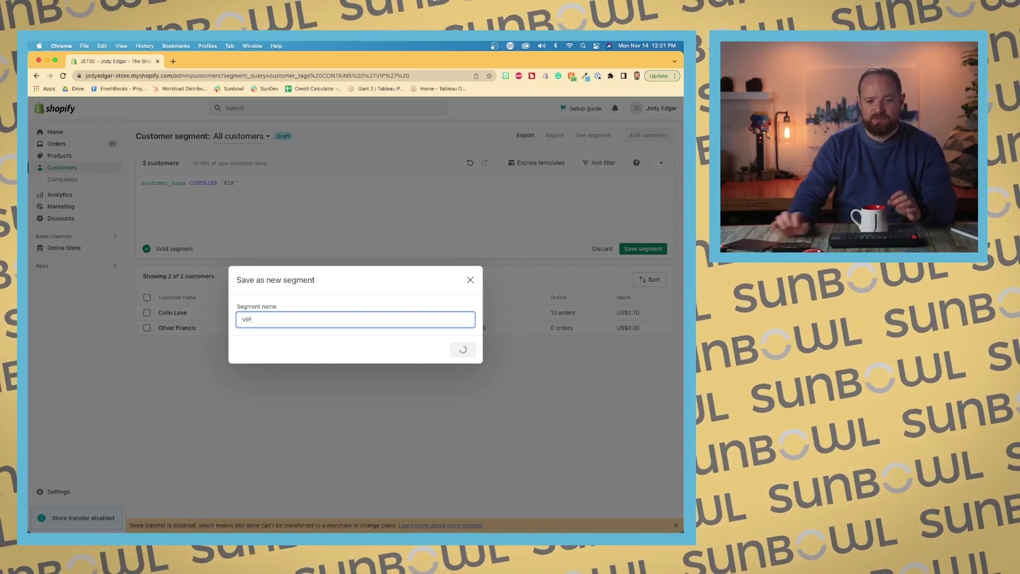
pyautogui.click(463, 349)
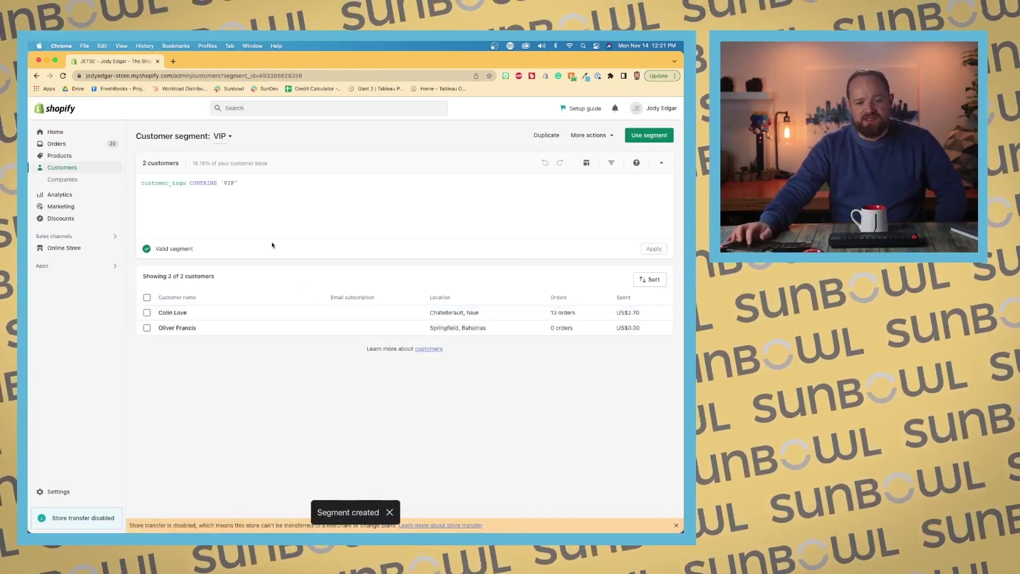
# Check that VIP now appears in the saved segments dropdown
pyautogui.click(222, 137)
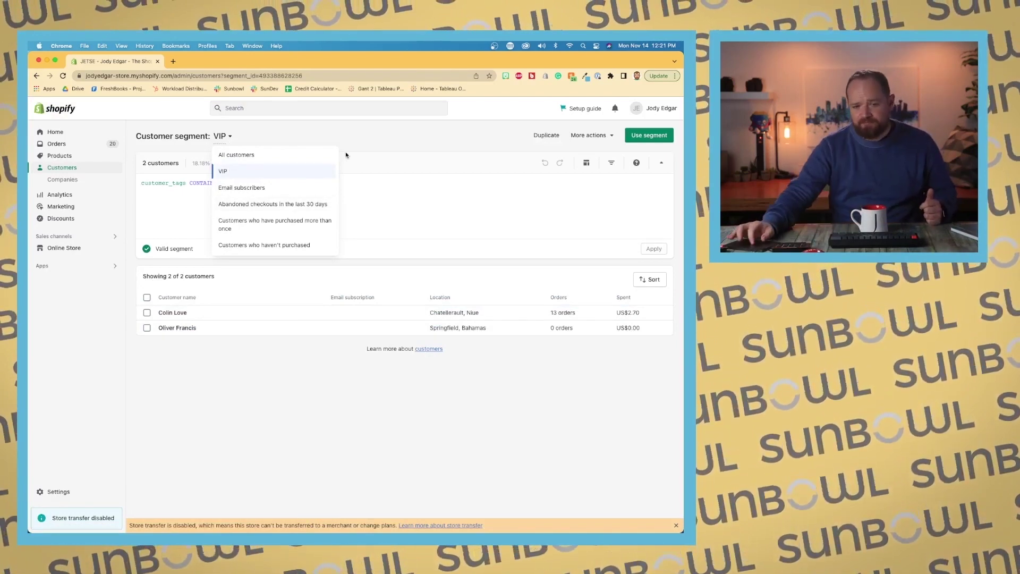
pyautogui.click(364, 149)
pyautogui.click(394, 210)
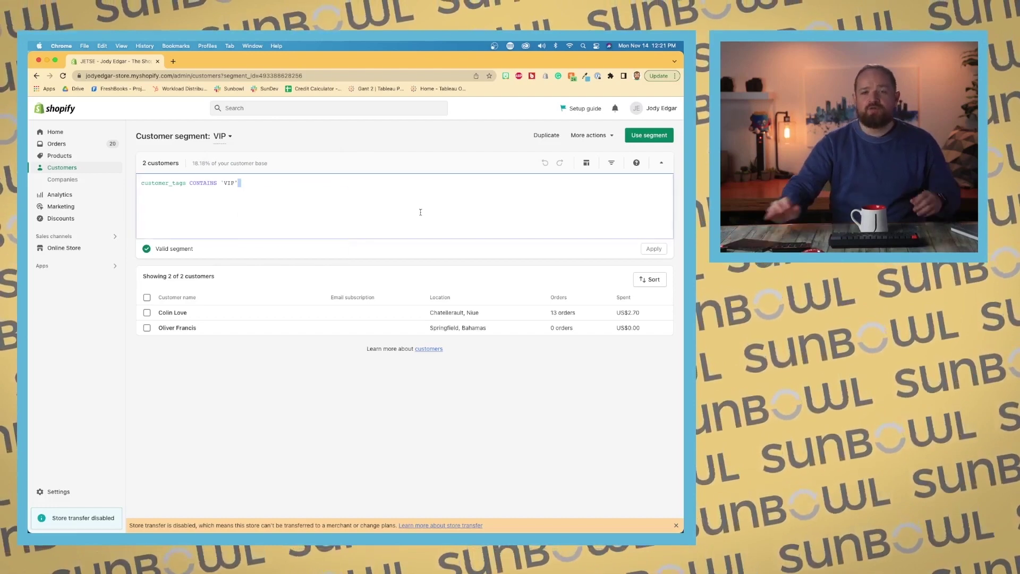